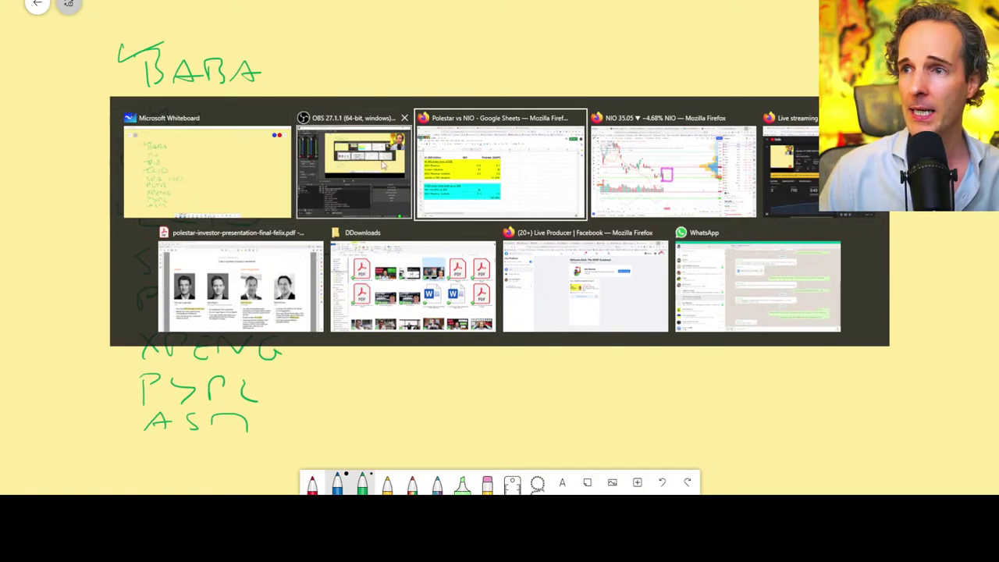
- Load the NYSE-listed Palantir (PLTR) chart in TradingView and remove the 3333, HKEX comparison from it
{"action": "type", "text": "PLTR"}
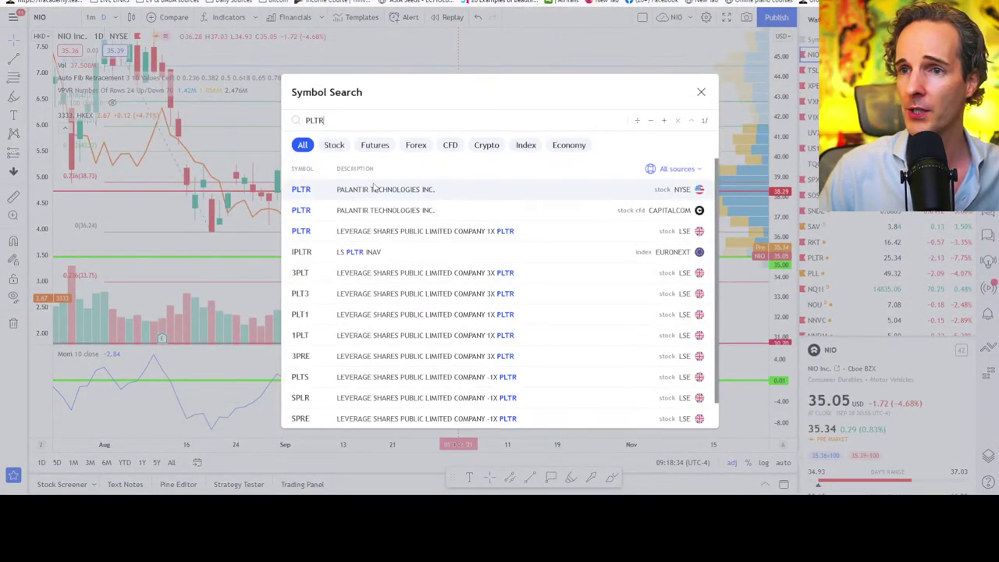
{"action": "key", "text": "Return"}
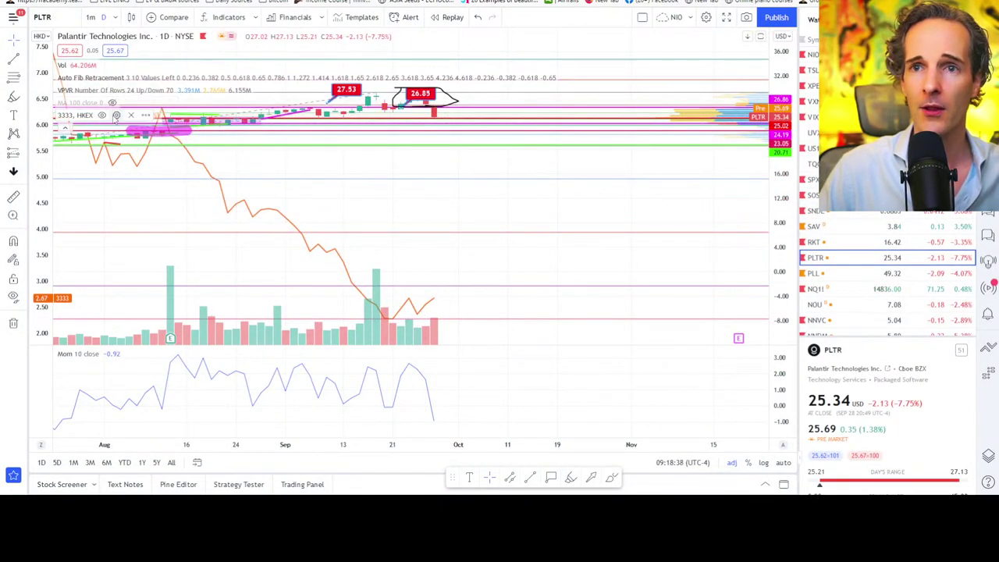
{"action": "left_click", "coordinate": [129, 115]}
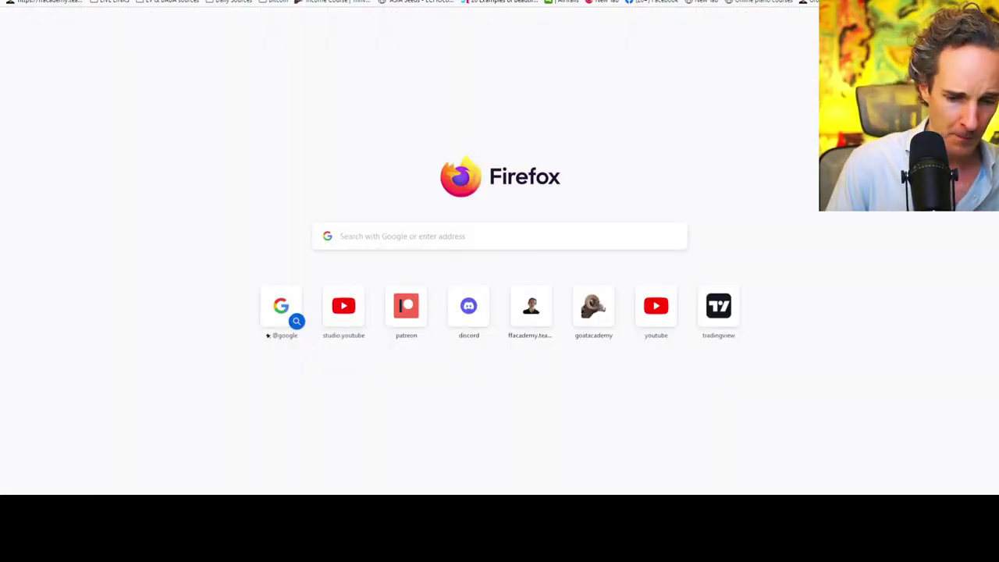
- Look up "pltr ark" in the browser and examine the Cathie's Ark page on combined holdings of Palantir
{"action": "type", "text": "pltr ark"}
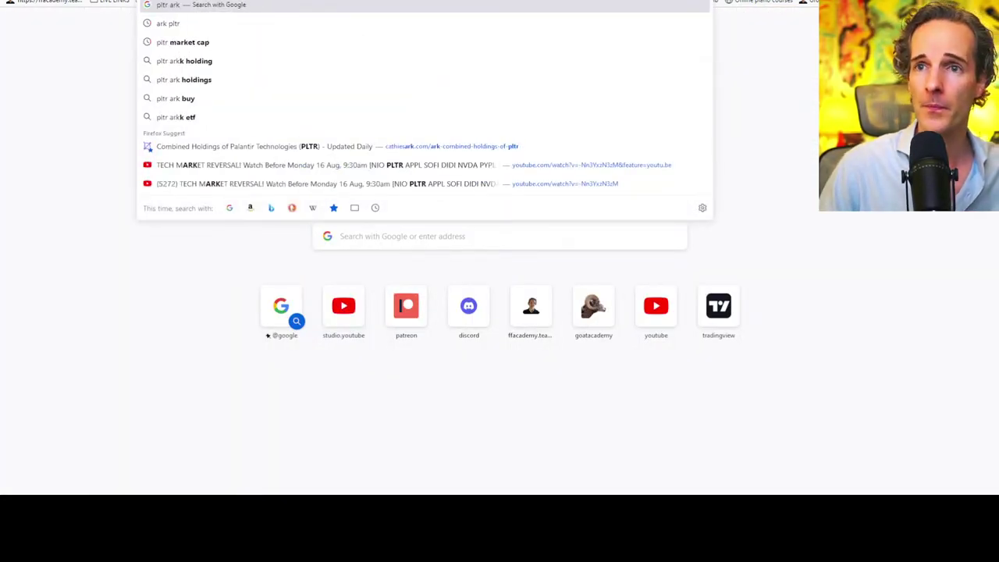
{"action": "left_click", "coordinate": [563, 152]}
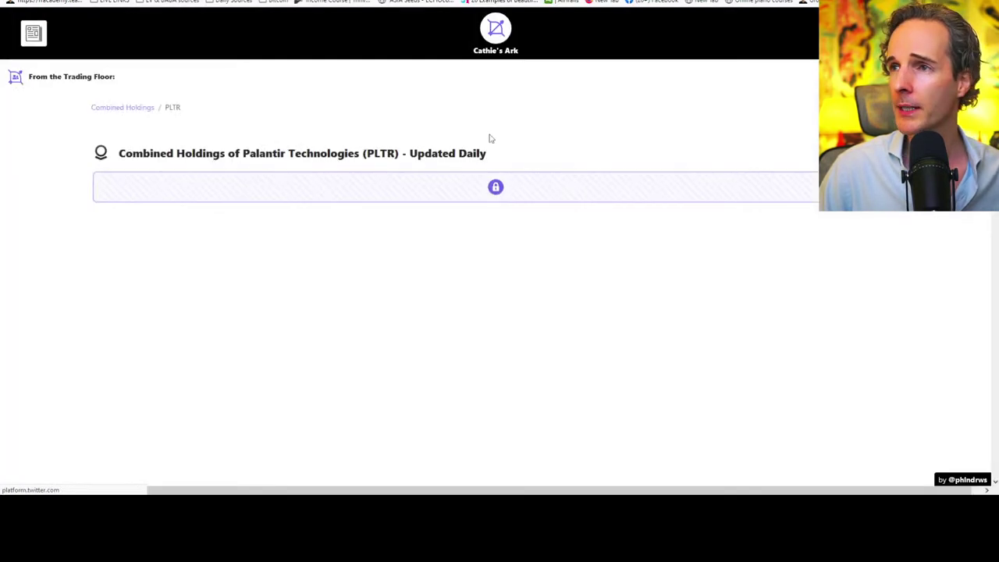
{"action": "scroll", "coordinate": [639, 285], "scroll_direction": "down", "scroll_amount": 2}
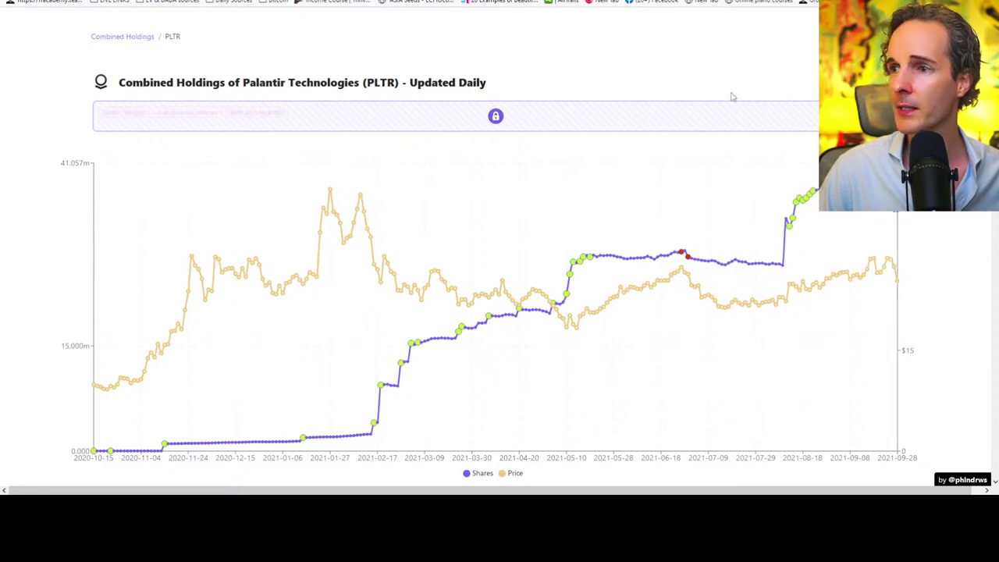
{"action": "scroll", "coordinate": [663, 198], "scroll_direction": "down", "scroll_amount": 4}
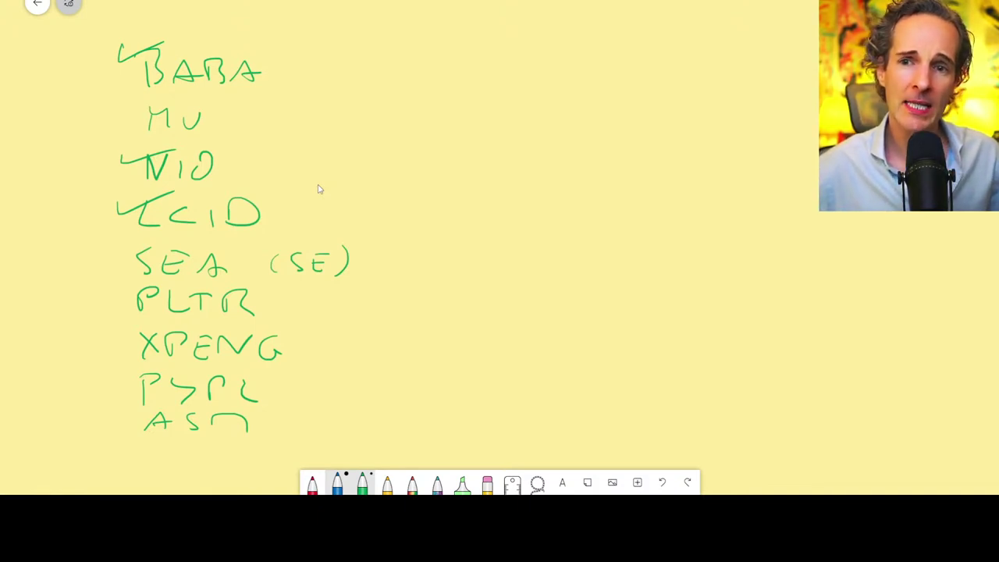
- Draw a green check mark beside PLTR in the handwritten ticker list on the Microsoft Whiteboard
{"action": "left_click_drag", "start_coordinate": [113, 298], "coordinate": [139, 290]}
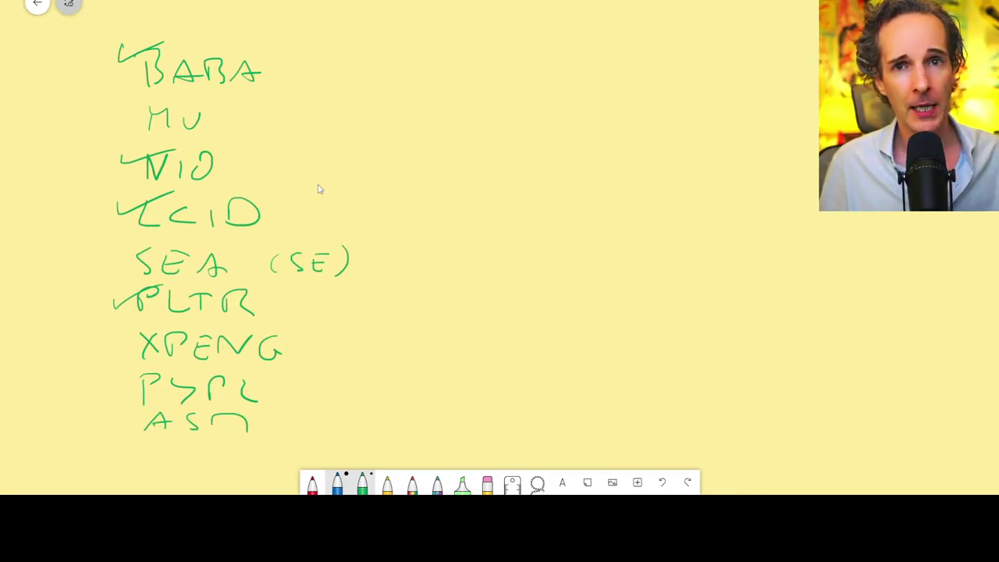
- Switch to the NIO delivery spreadsheet and examine the 2021 Q3 forecast in O4:O8 and the figures in Q17:Q18
{"action": "key", "text": "alt+Tab"}
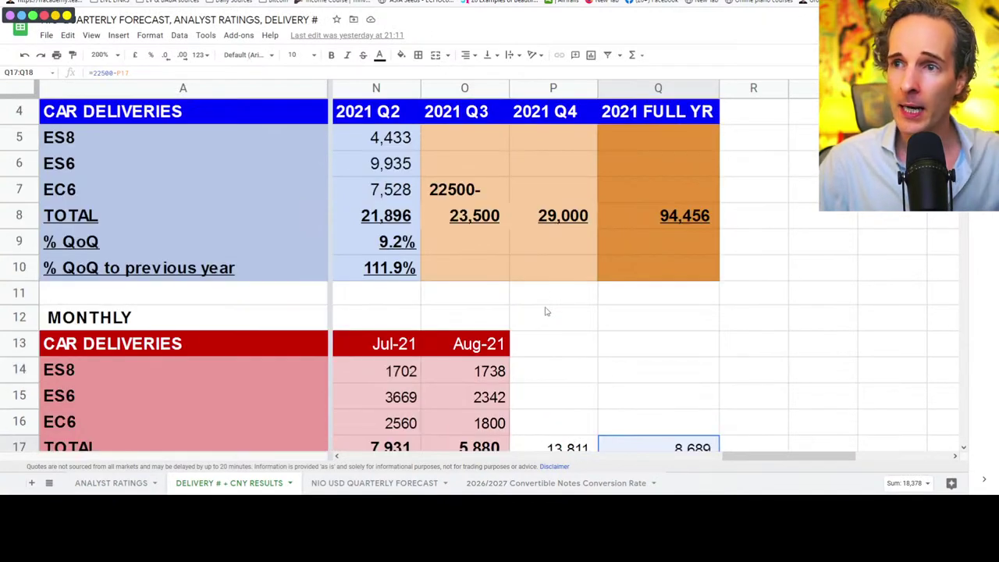
{"action": "scroll", "coordinate": [546, 312], "scroll_direction": "up", "scroll_amount": 1}
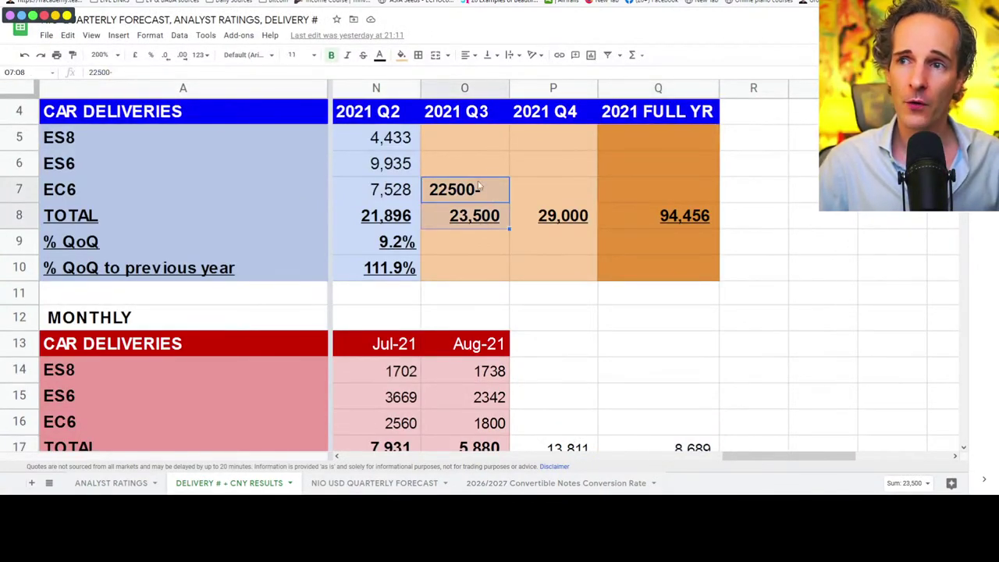
{"action": "left_click_drag", "start_coordinate": [492, 126], "coordinate": [475, 212]}
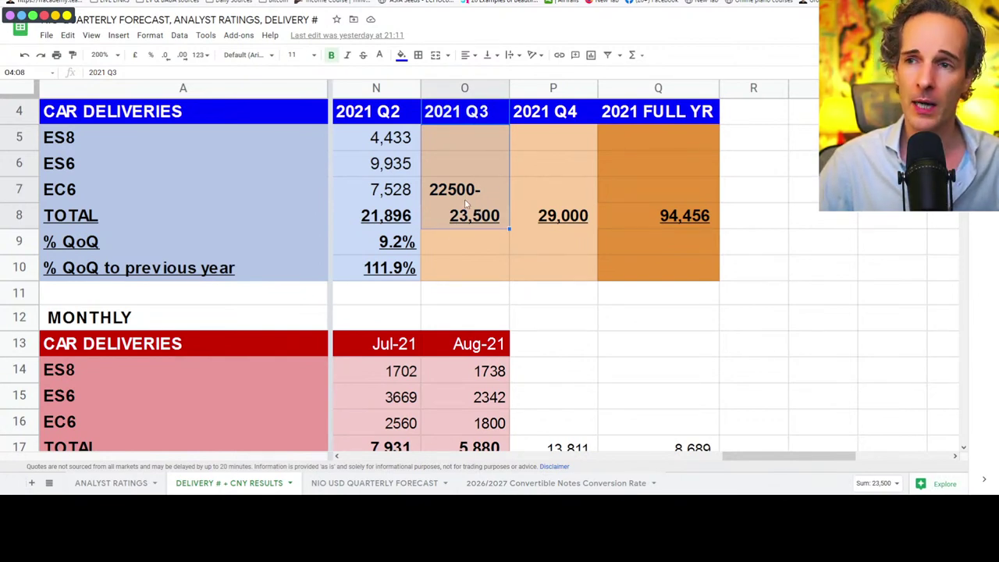
{"action": "scroll", "coordinate": [466, 204], "scroll_direction": "down", "scroll_amount": 1}
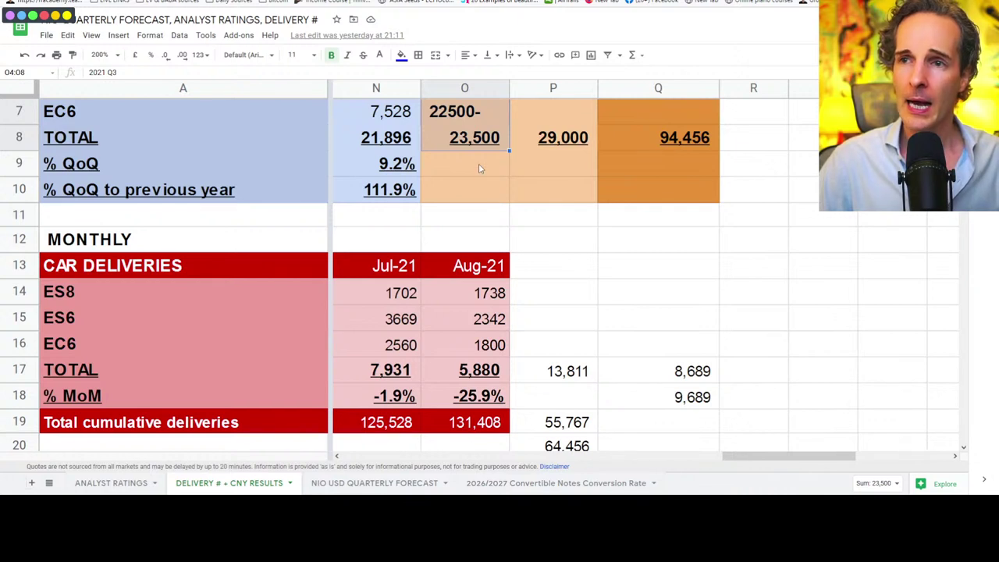
{"action": "left_click_drag", "start_coordinate": [644, 370], "coordinate": [647, 400]}
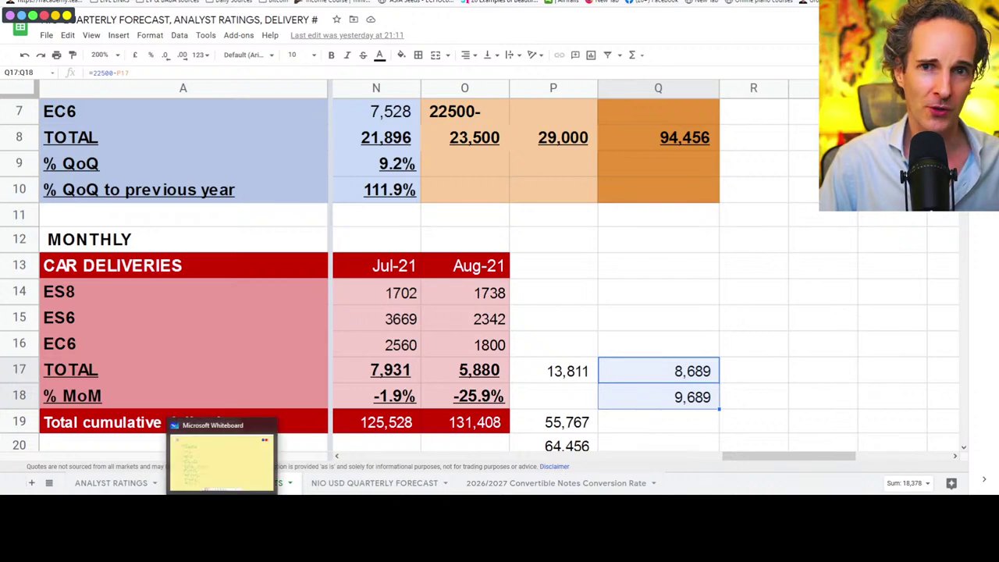
- Switch to Microsoft Whiteboard and find the 34/37 strangle's profit diagram below the NIO topic list
{"action": "left_click", "coordinate": [223, 452]}
{"action": "scroll", "coordinate": [596, 313], "scroll_direction": "down", "scroll_amount": 5}
{"action": "left_click_drag", "start_coordinate": [653, 370], "coordinate": [312, 223]}
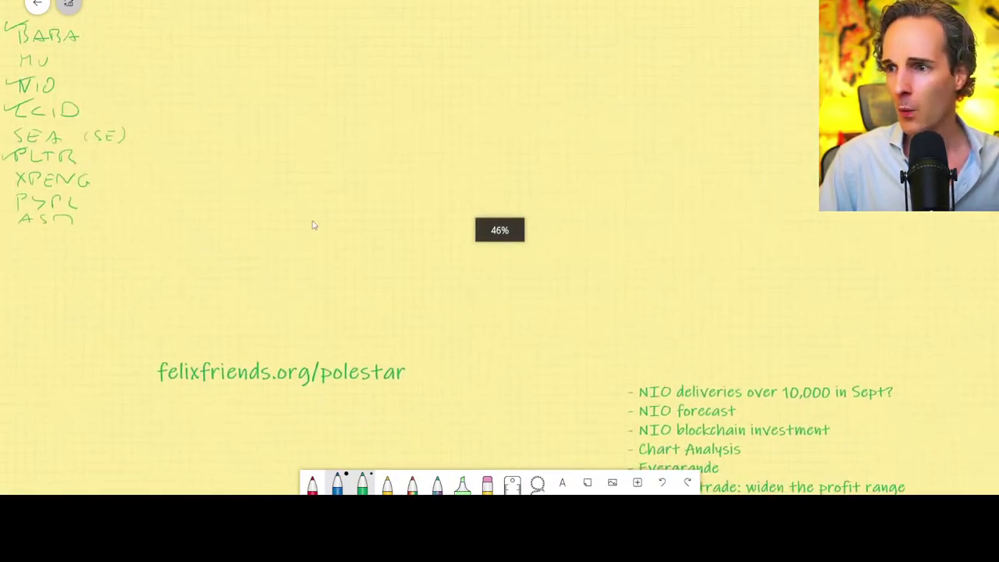
{"action": "left_click_drag", "start_coordinate": [510, 286], "coordinate": [345, 88]}
{"action": "scroll", "coordinate": [764, 179], "scroll_direction": "down", "scroll_amount": 1}
{"action": "scroll", "coordinate": [569, 138], "scroll_direction": "right", "scroll_amount": 5}
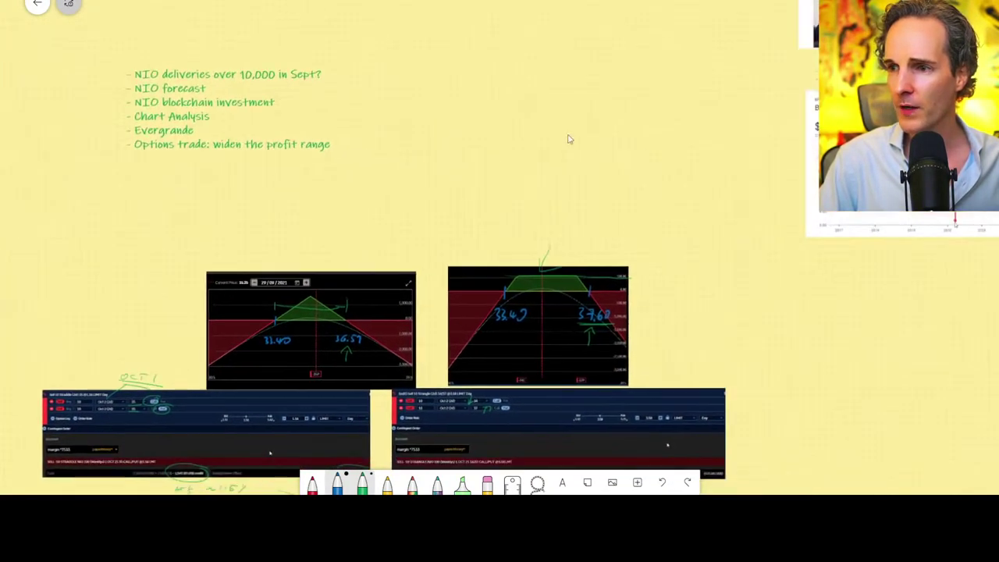
{"action": "scroll", "coordinate": [477, 229], "scroll_direction": "right", "scroll_amount": 2}
{"action": "scroll", "coordinate": [477, 229], "scroll_direction": "up", "scroll_amount": 2}
{"action": "scroll", "coordinate": [474, 246], "scroll_direction": "up", "scroll_amount": 5}
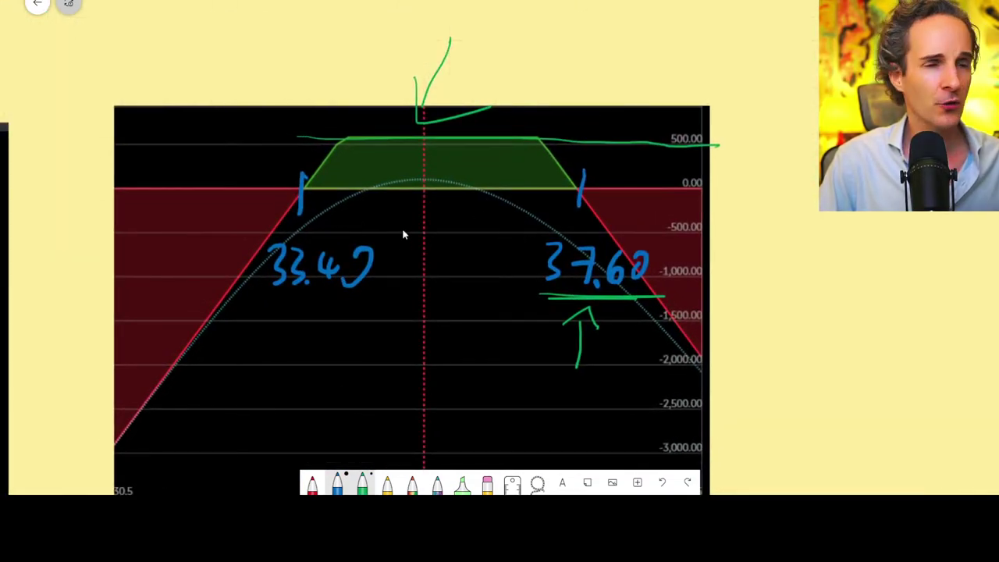
- Compare the profit ranges of the 35 straddle and the 34/37 strangle in their diagrams
{"action": "scroll", "coordinate": [138, 62], "scroll_direction": "down", "scroll_amount": 1}
{"action": "scroll", "coordinate": [463, 47], "scroll_direction": "down", "scroll_amount": 1}
{"action": "scroll", "coordinate": [463, 46], "scroll_direction": "left", "scroll_amount": 3}
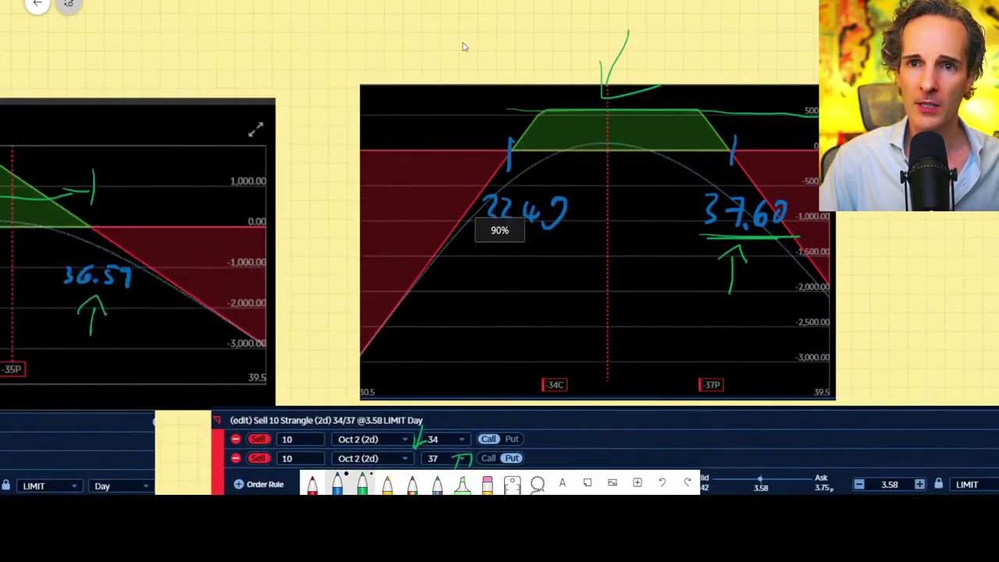
{"action": "scroll", "coordinate": [452, 46], "scroll_direction": "left", "scroll_amount": 3}
{"action": "scroll", "coordinate": [346, 34], "scroll_direction": "up", "scroll_amount": 1}
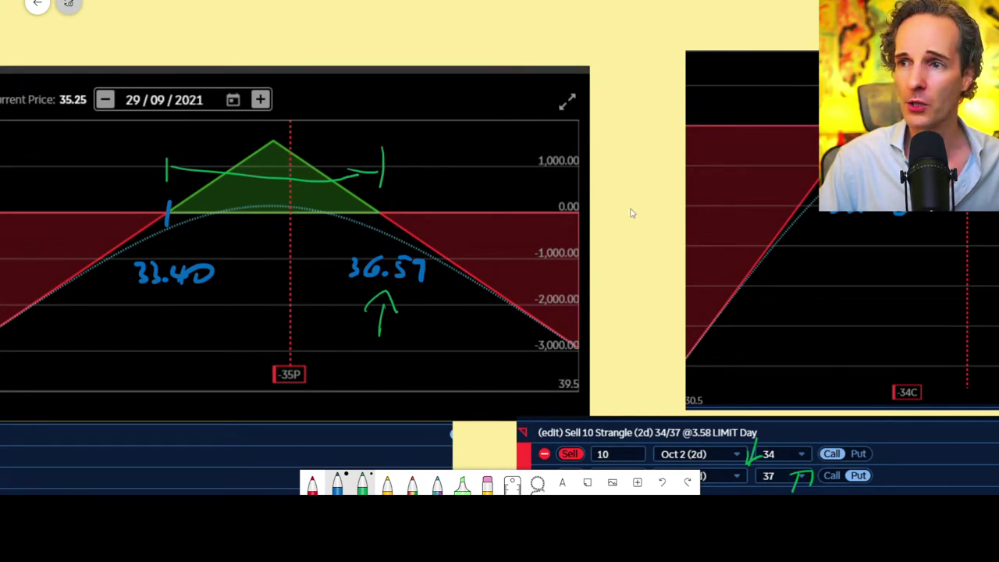
{"action": "scroll", "coordinate": [632, 212], "scroll_direction": "right", "scroll_amount": 10}
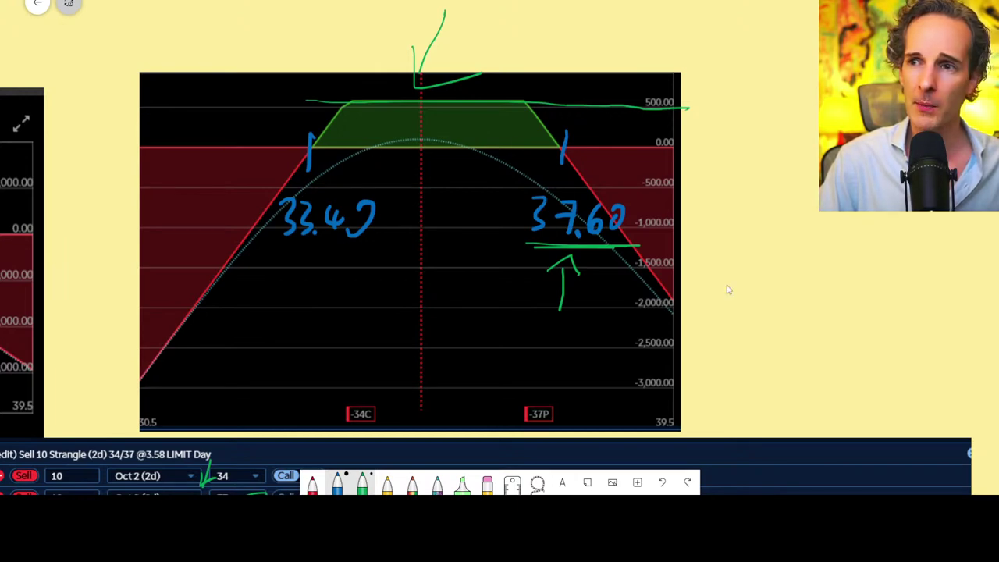
{"action": "scroll", "coordinate": [728, 328], "scroll_direction": "down", "scroll_amount": 5}
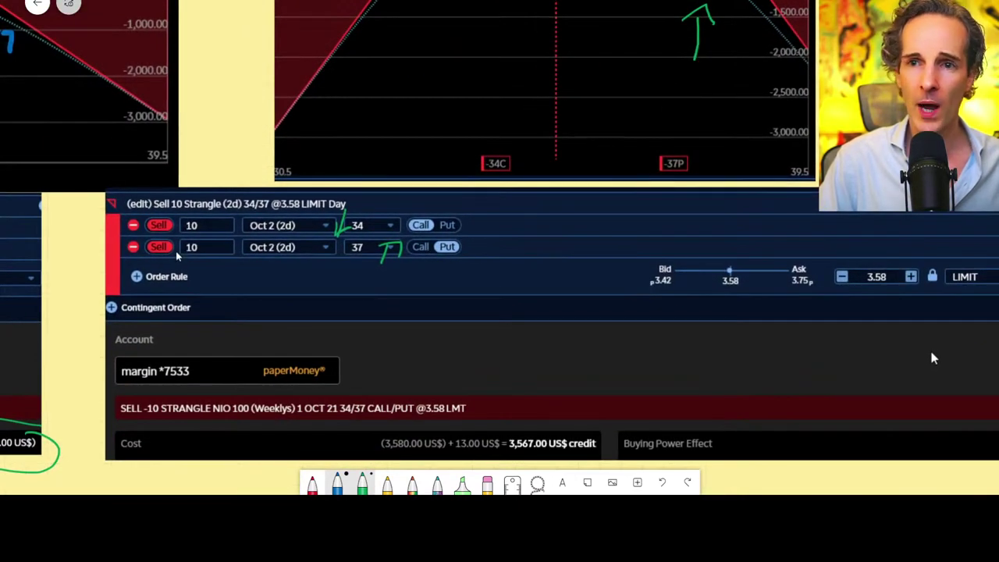
- Examine the 35 straddle's profit diagram and the call and put legs in its order ticket
{"action": "scroll", "coordinate": [78, 277], "scroll_direction": "left", "scroll_amount": 4}
{"action": "scroll", "coordinate": [610, 378], "scroll_direction": "up", "scroll_amount": 3}
{"action": "scroll", "coordinate": [611, 359], "scroll_direction": "left", "scroll_amount": 4}
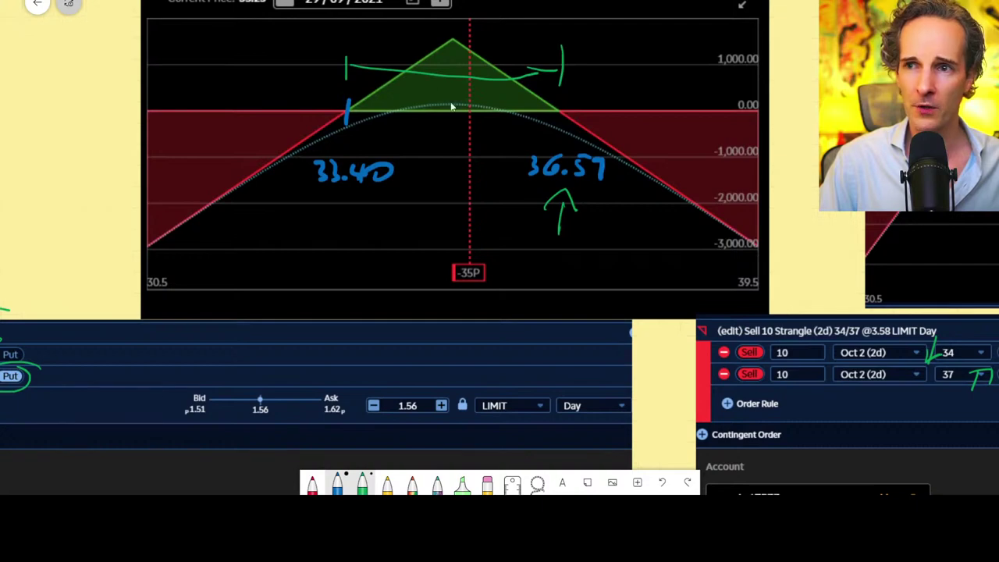
{"action": "scroll", "coordinate": [85, 223], "scroll_direction": "left", "scroll_amount": 4}
{"action": "scroll", "coordinate": [338, 205], "scroll_direction": "down", "scroll_amount": 1}
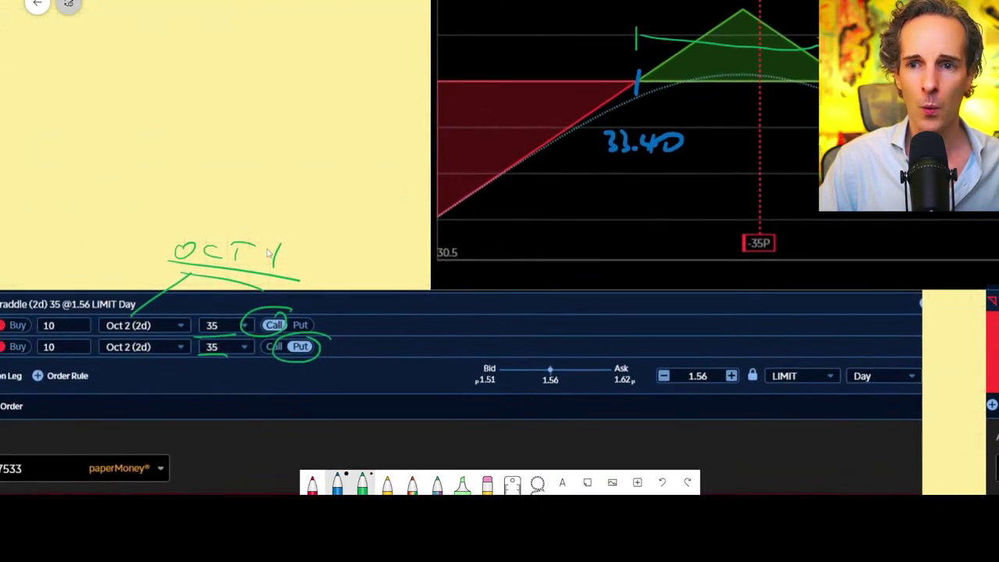
{"action": "scroll", "coordinate": [217, 353], "scroll_direction": "up", "scroll_amount": 3}
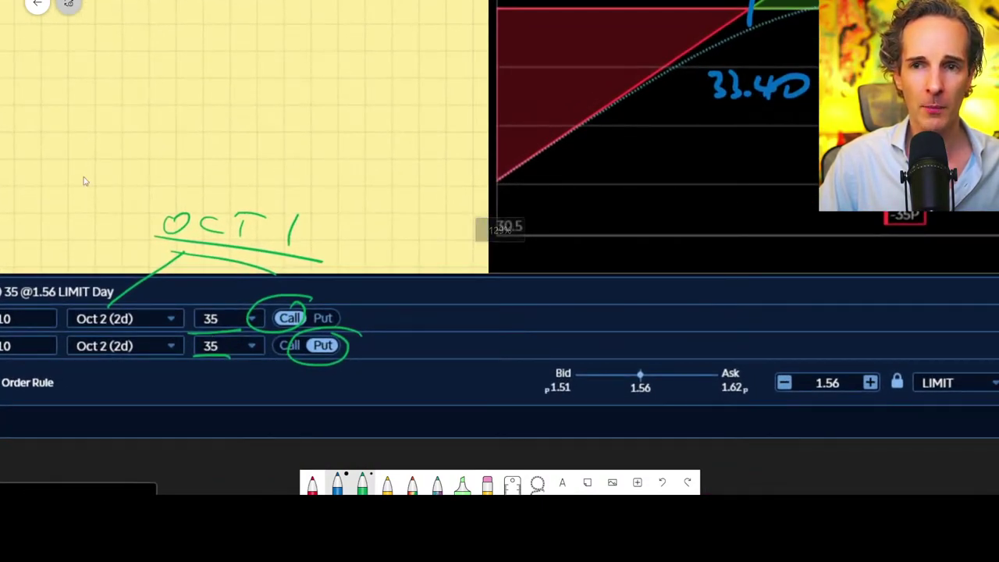
{"action": "scroll", "coordinate": [85, 181], "scroll_direction": "left", "scroll_amount": 3}
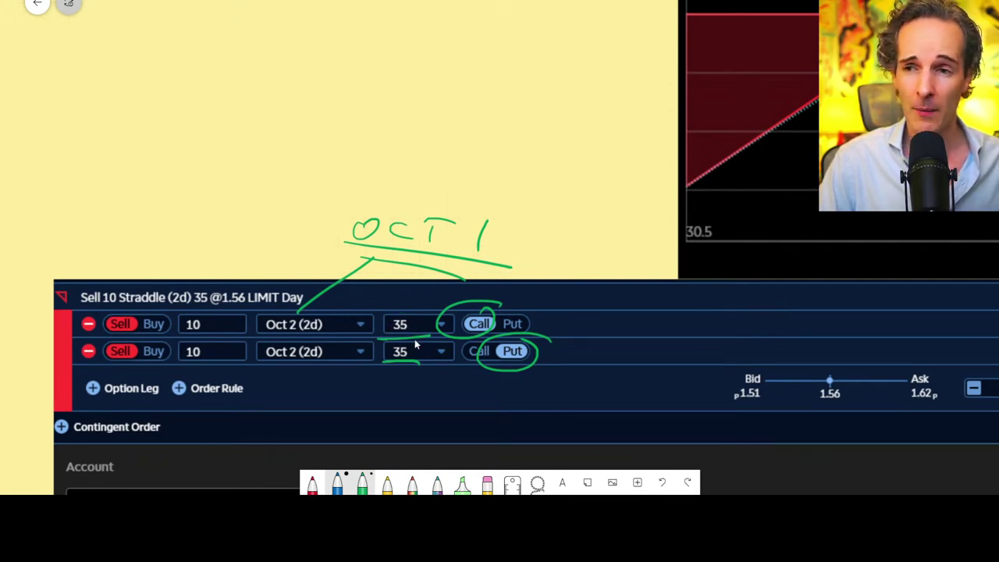
- Examine the 34/37 strangle's order legs and the break-even points marked on its profit diagram
{"action": "scroll", "coordinate": [490, 212], "scroll_direction": "right", "scroll_amount": 10}
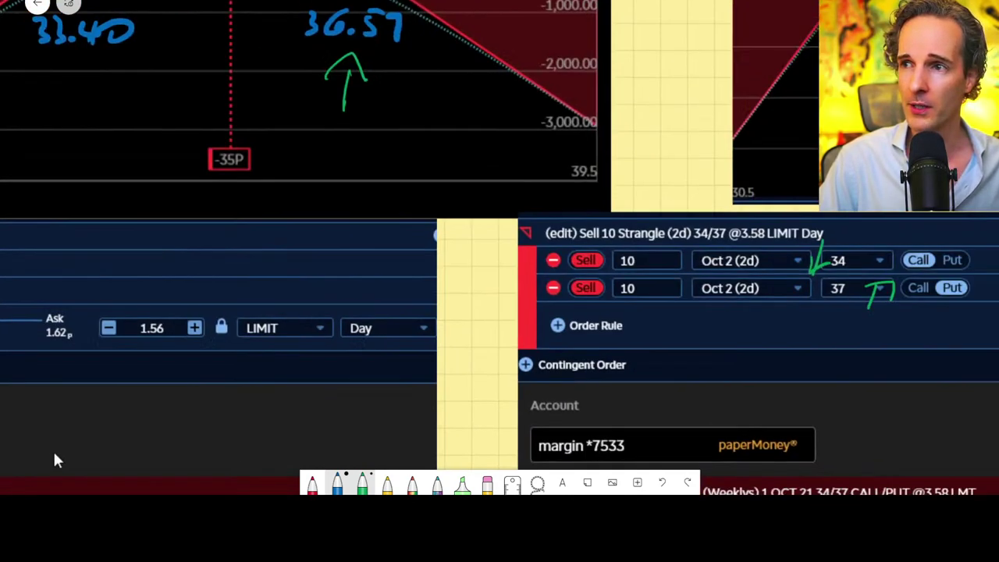
{"action": "scroll", "coordinate": [586, 156], "scroll_direction": "right", "scroll_amount": 10}
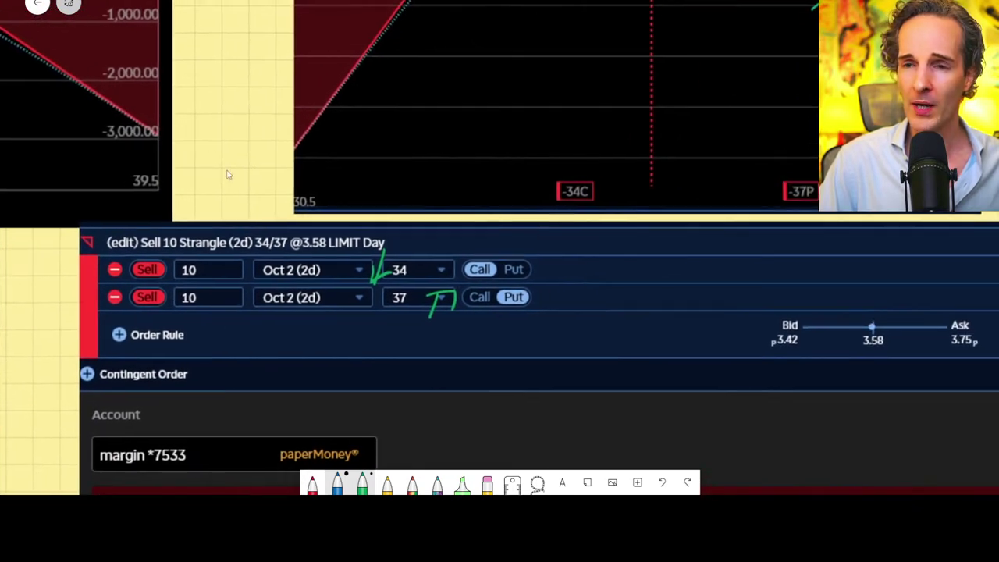
{"action": "scroll", "coordinate": [228, 175], "scroll_direction": "right", "scroll_amount": 1}
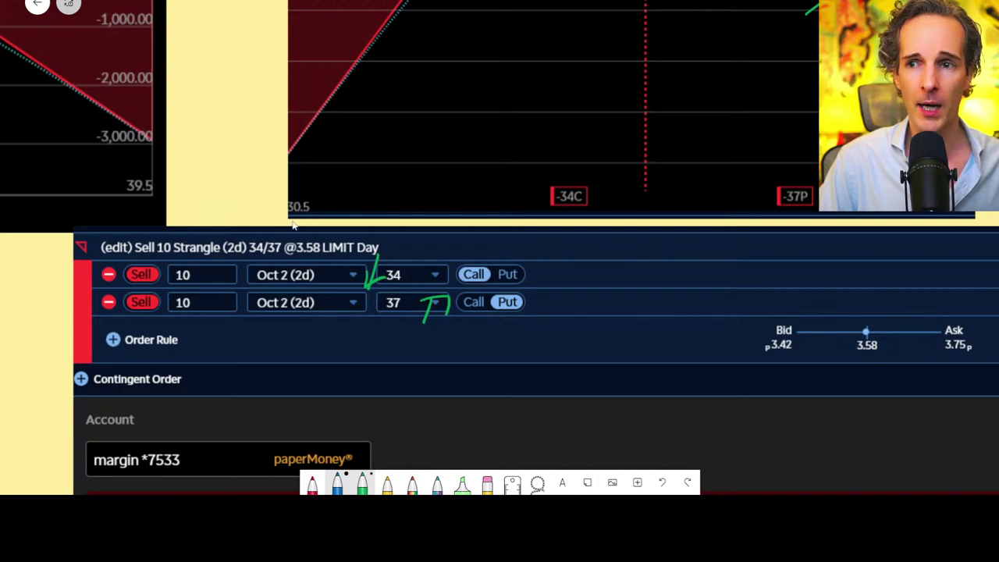
{"action": "scroll", "coordinate": [241, 174], "scroll_direction": "up", "scroll_amount": 6}
{"action": "scroll", "coordinate": [241, 174], "scroll_direction": "right", "scroll_amount": 3}
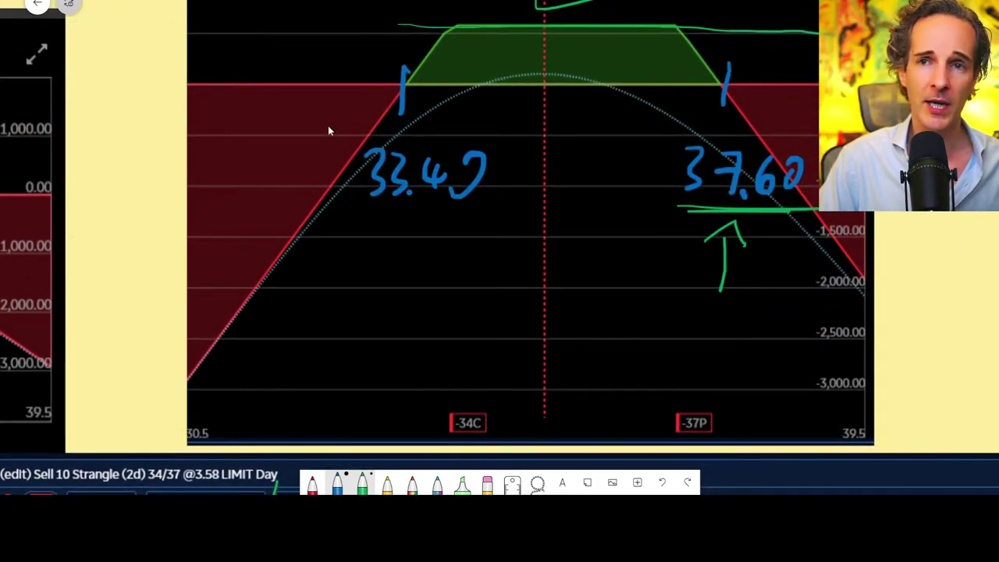
{"action": "scroll", "coordinate": [199, 145], "scroll_direction": "down", "scroll_amount": 5}
{"action": "scroll", "coordinate": [336, 328], "scroll_direction": "down", "scroll_amount": 4}
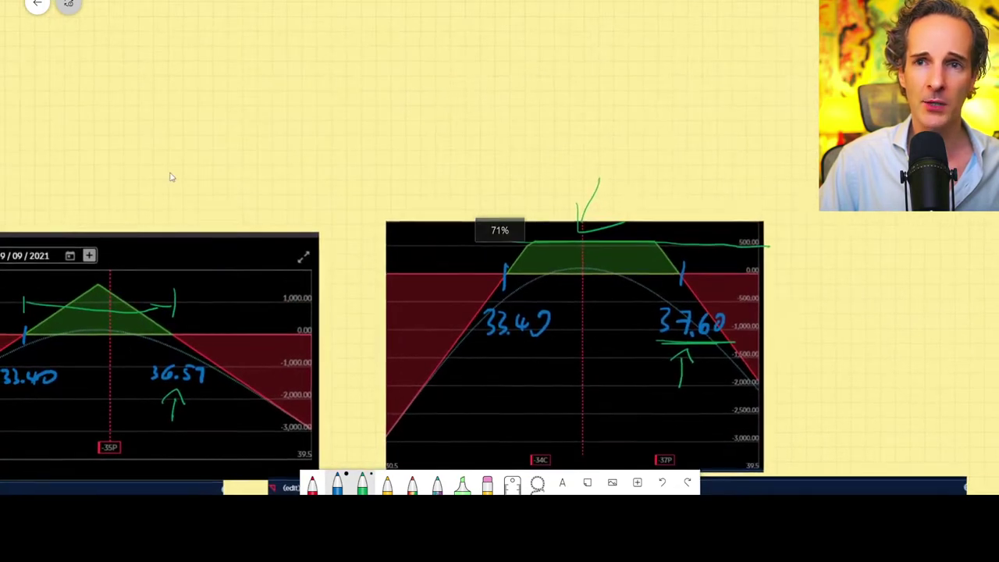
- Return to the handwritten ticker list on the whiteboard and review which stocks remain unchecked
{"action": "scroll", "coordinate": [252, 207], "scroll_direction": "up", "scroll_amount": 3}
{"action": "scroll", "coordinate": [252, 208], "scroll_direction": "left", "scroll_amount": 4}
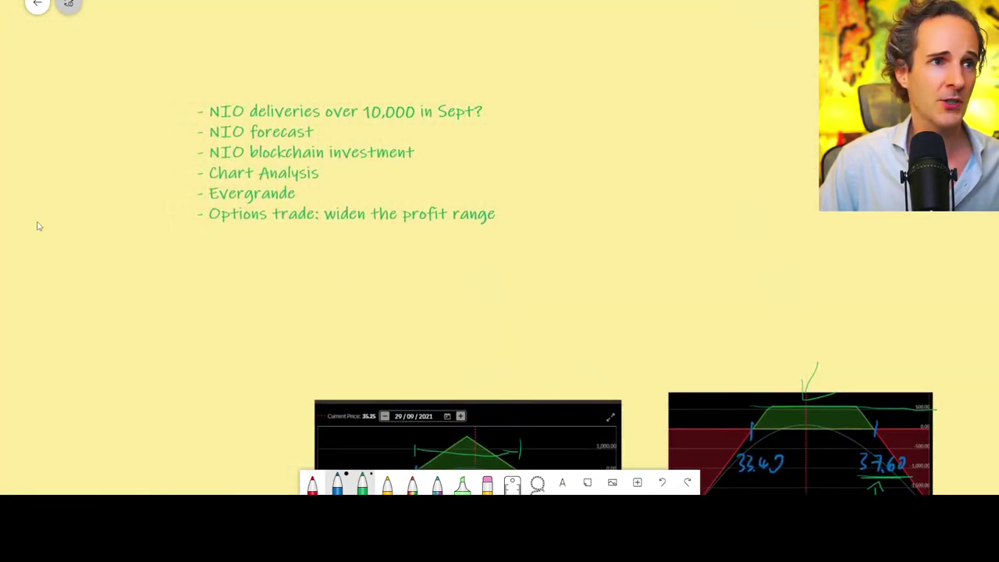
{"action": "scroll", "coordinate": [148, 227], "scroll_direction": "up", "scroll_amount": 5}
{"action": "scroll", "coordinate": [147, 227], "scroll_direction": "left", "scroll_amount": 7}
{"action": "scroll", "coordinate": [324, 288], "scroll_direction": "up", "scroll_amount": 5}
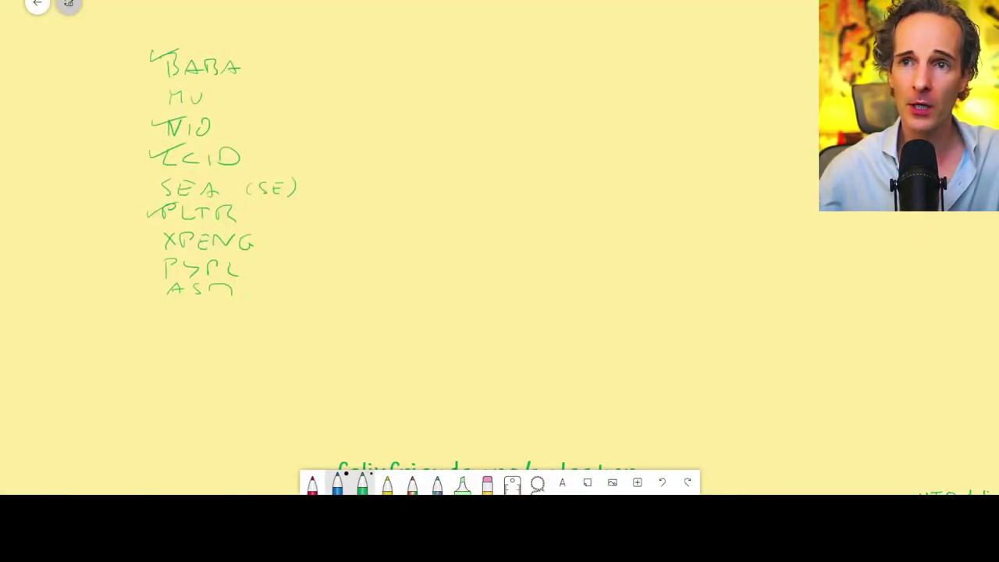
{"action": "scroll", "coordinate": [284, 229], "scroll_direction": "up", "scroll_amount": 5}
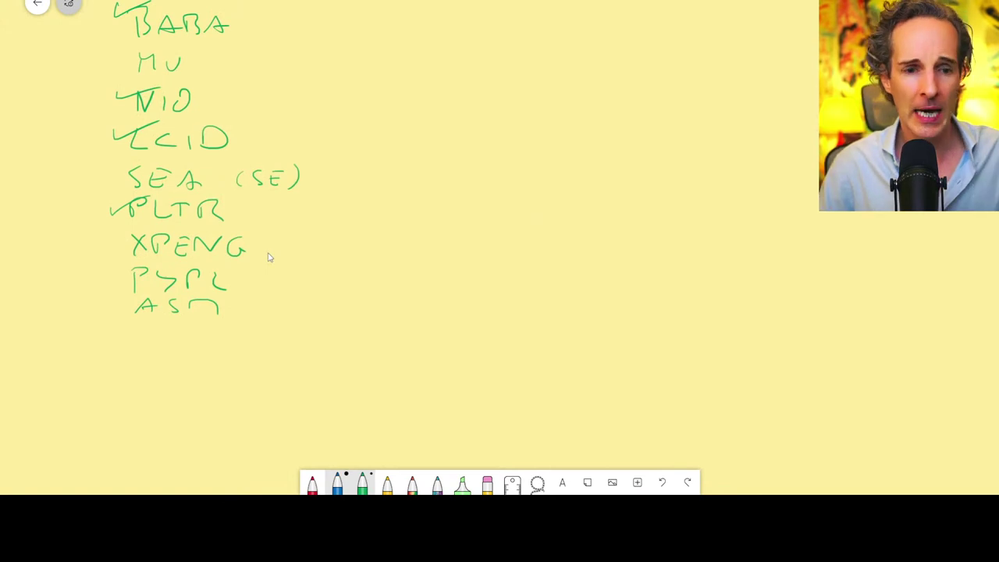
- Switch from the whiteboard to the stock charts and search the symbols for TQQQ
{"action": "key", "text": "alt+Tab"}
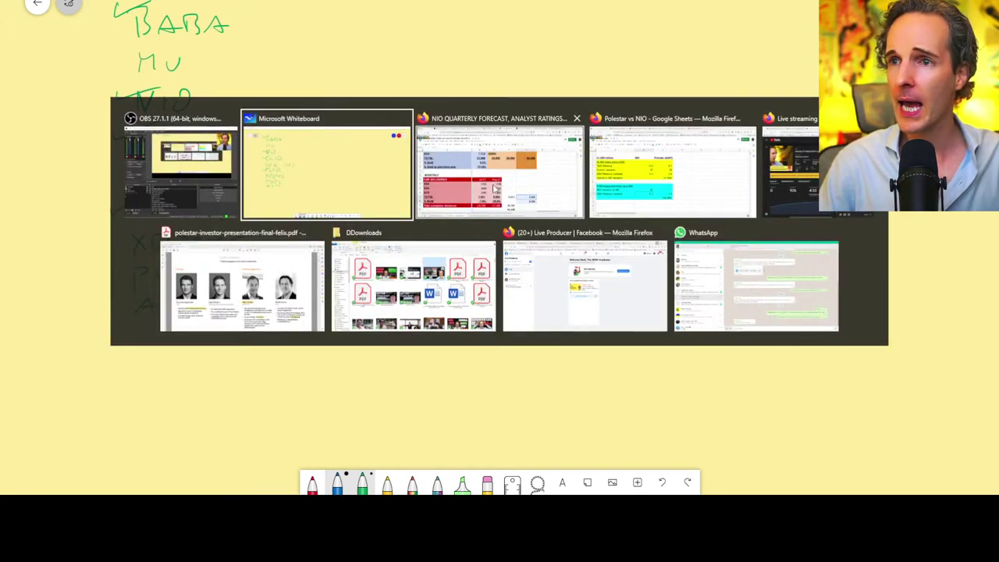
{"action": "left_click", "coordinate": [494, 187]}
{"action": "key", "text": "alt+Tab"}
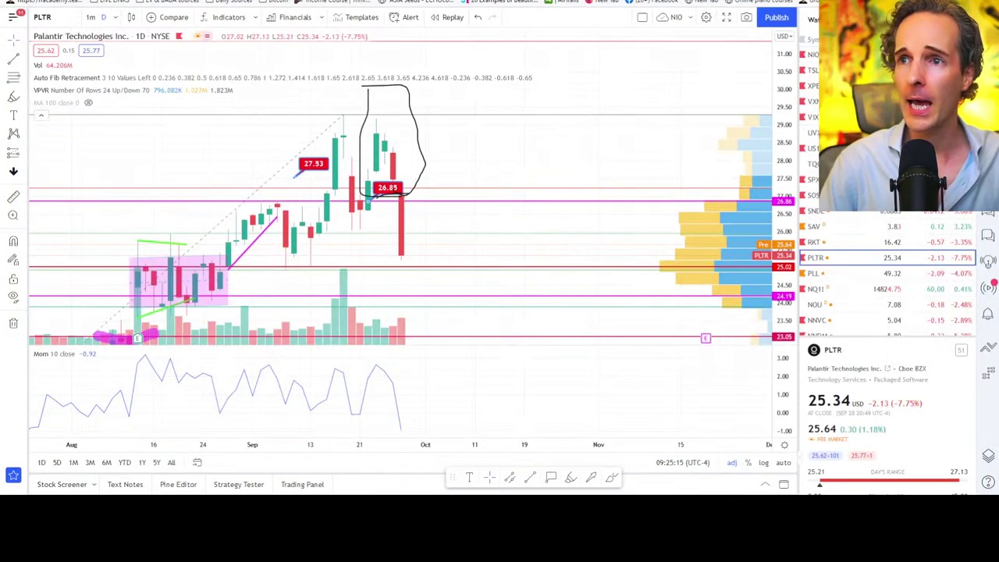
{"action": "type", "text": "TQQQ"}
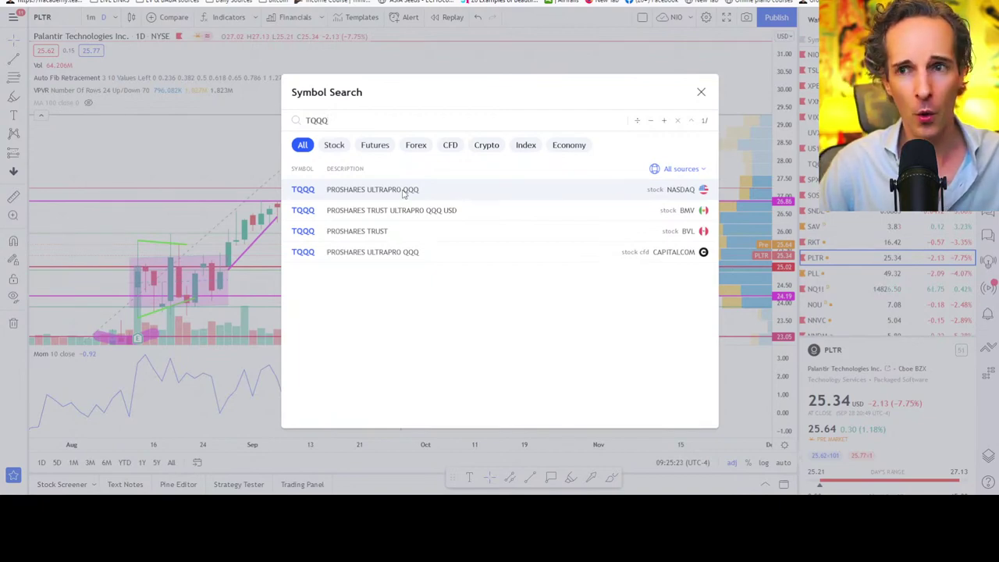
{"action": "key", "text": "Escape"}
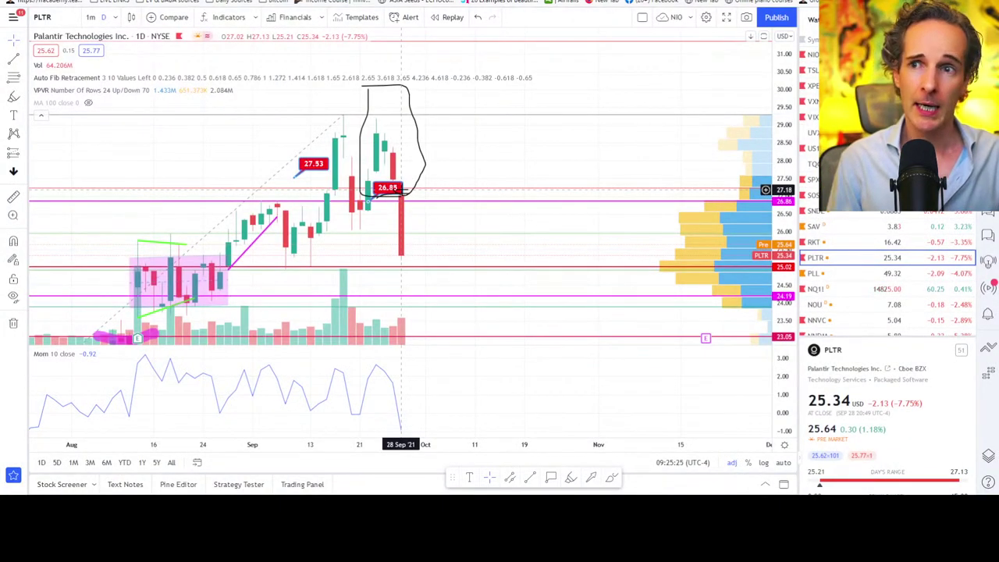
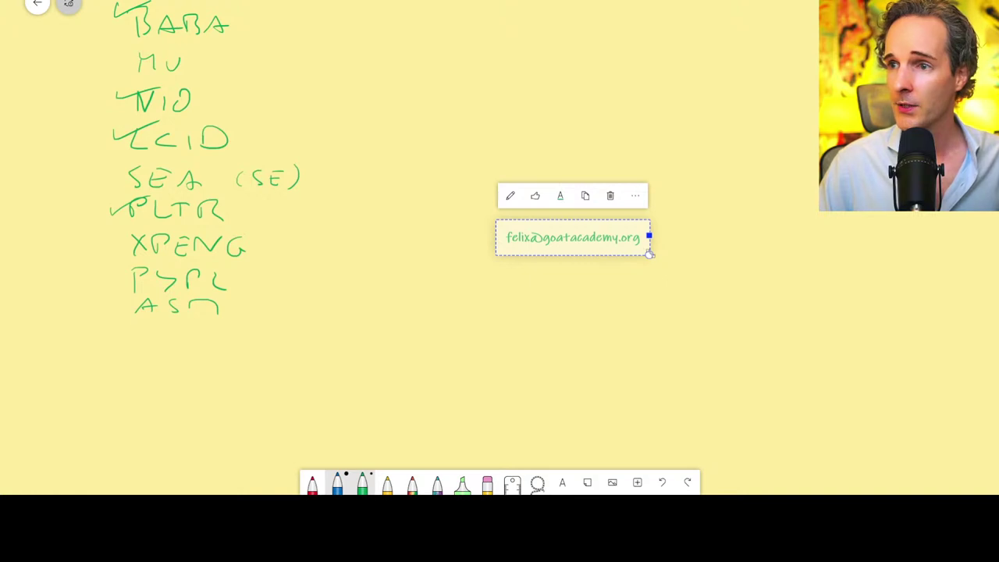
- Enlarge the contact e-mail text on the whiteboard and place it below the handwritten ticker list
{"action": "left_click_drag", "start_coordinate": [649, 254], "coordinate": [792, 281]}
{"action": "left_click_drag", "start_coordinate": [480, 265], "coordinate": [162, 399]}
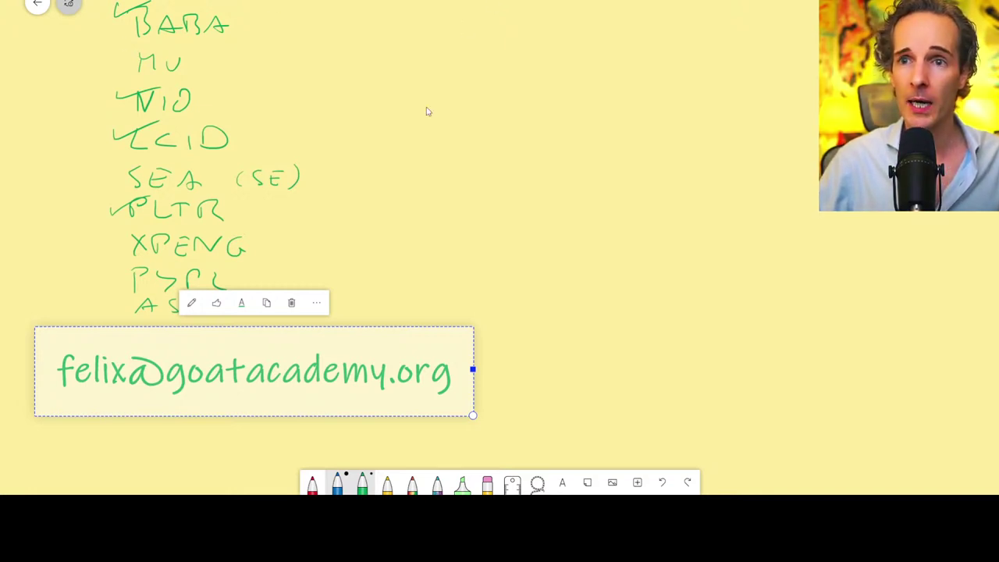
{"action": "left_click", "coordinate": [434, 263]}
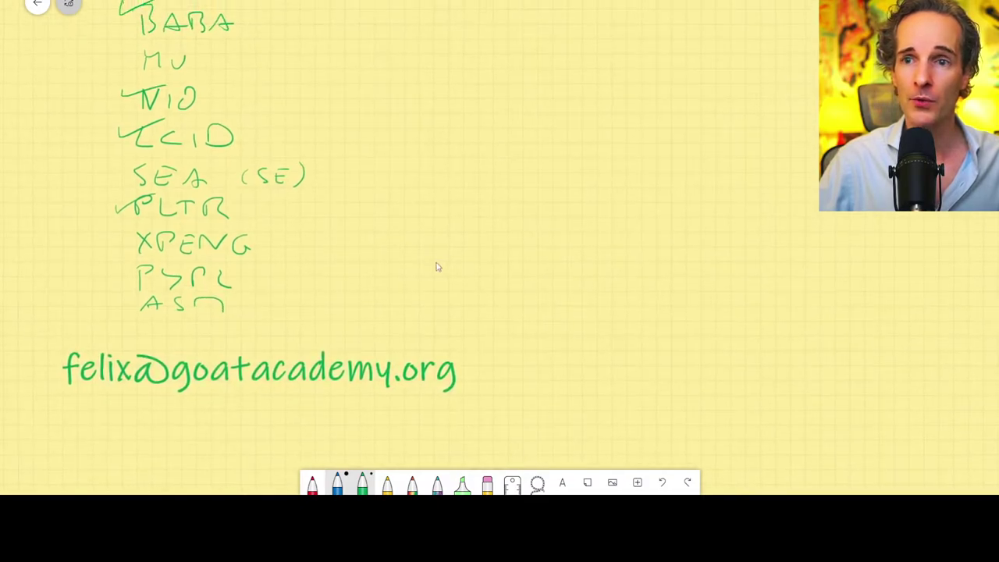
{"action": "scroll", "coordinate": [507, 226], "scroll_direction": "up", "scroll_amount": 1}
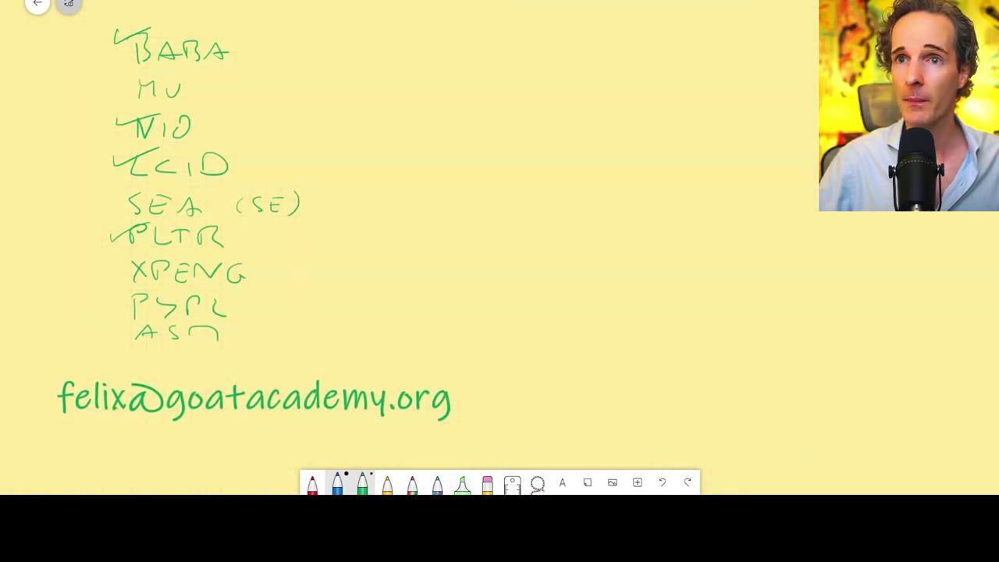
- Switch to the Micron (MU) chart, add a horizontal line at about 0.21 in the momentum pane, and remove that pane
{"action": "key", "text": "alt+Tab"}
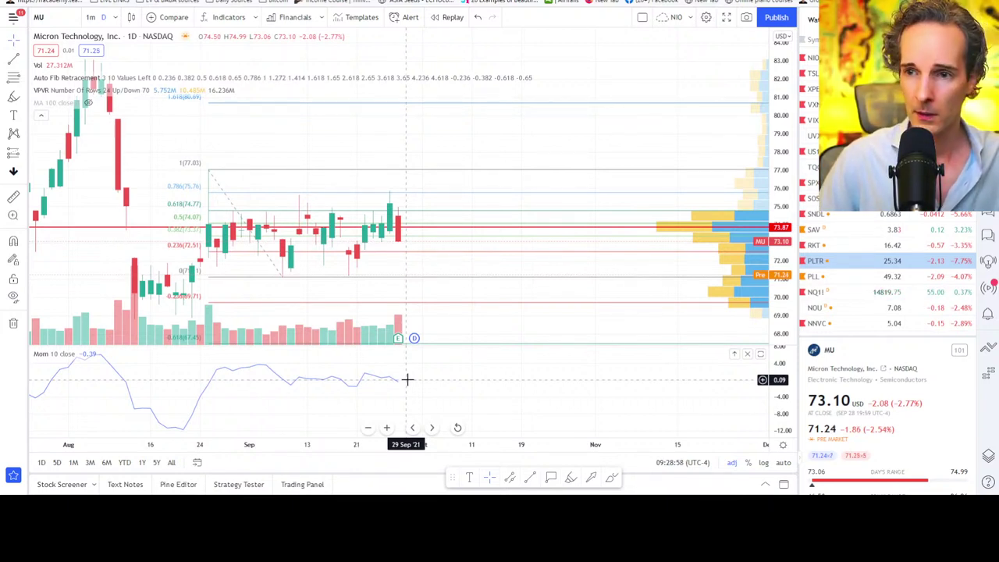
{"action": "key", "text": "alt+h"}
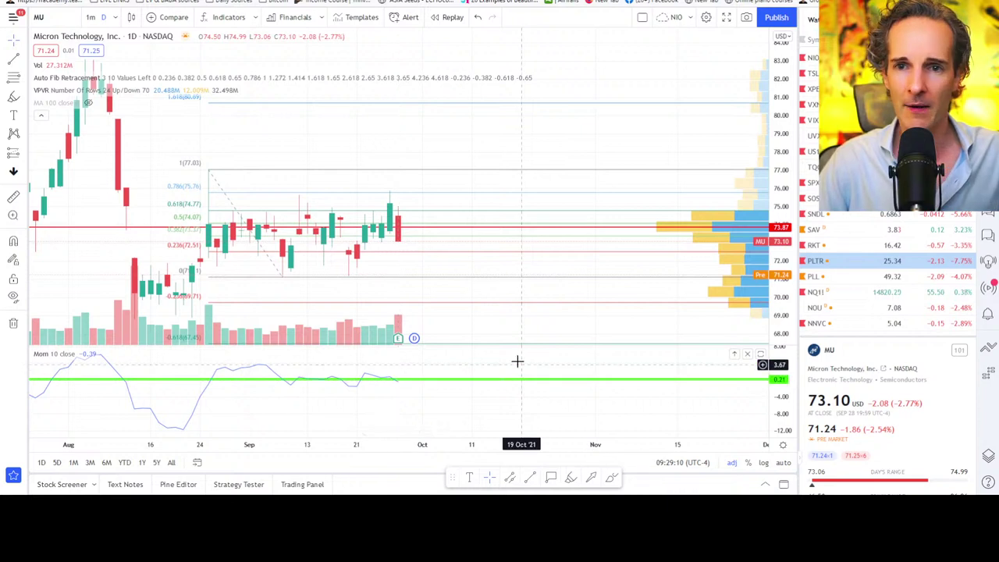
{"action": "left_click", "coordinate": [761, 358]}
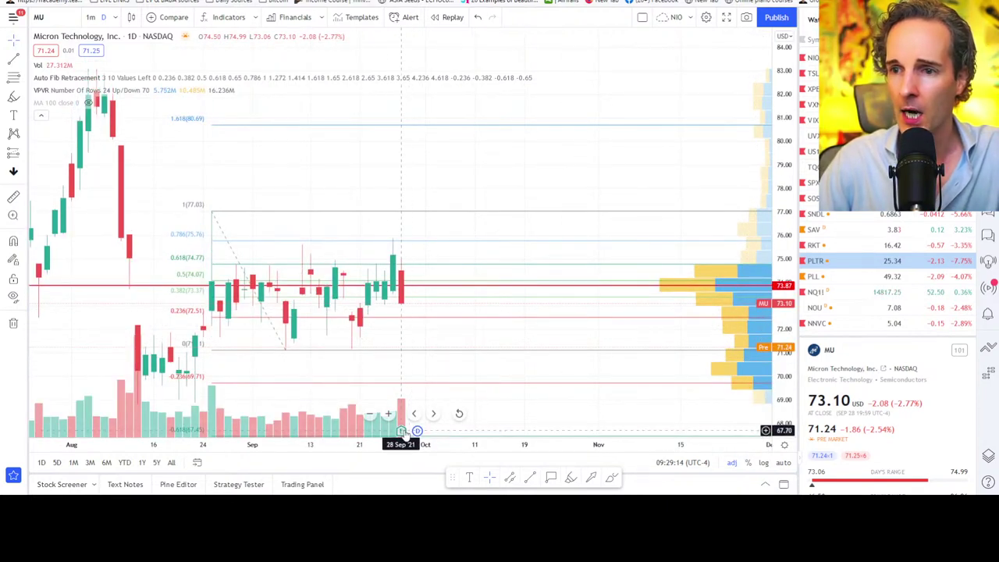
- Review Micron's price action around its recent and previous earnings dates and draw a horizontal line at 71.00
{"action": "mouse_move", "coordinate": [402, 433]}
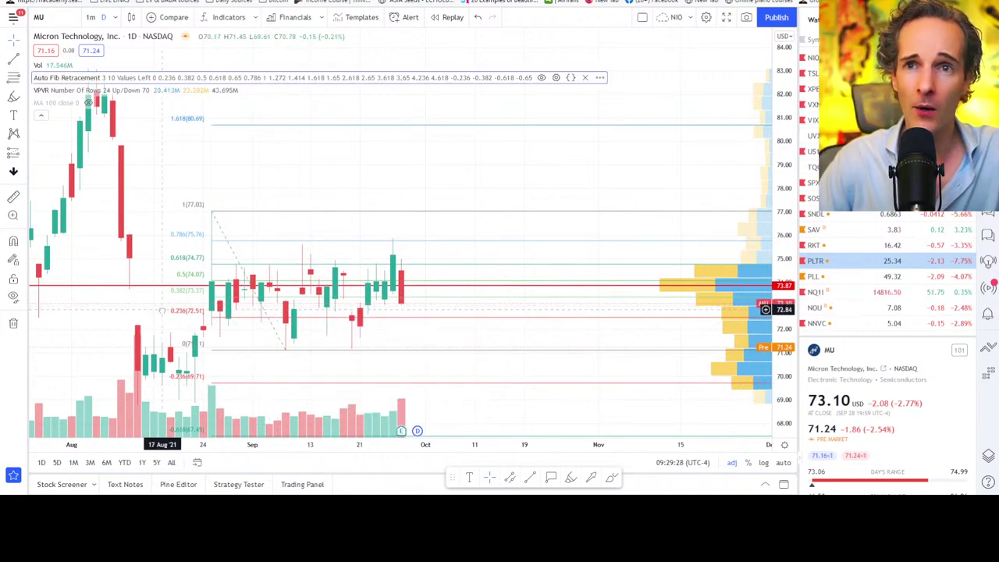
{"action": "left_click_drag", "start_coordinate": [139, 316], "coordinate": [401, 290]}
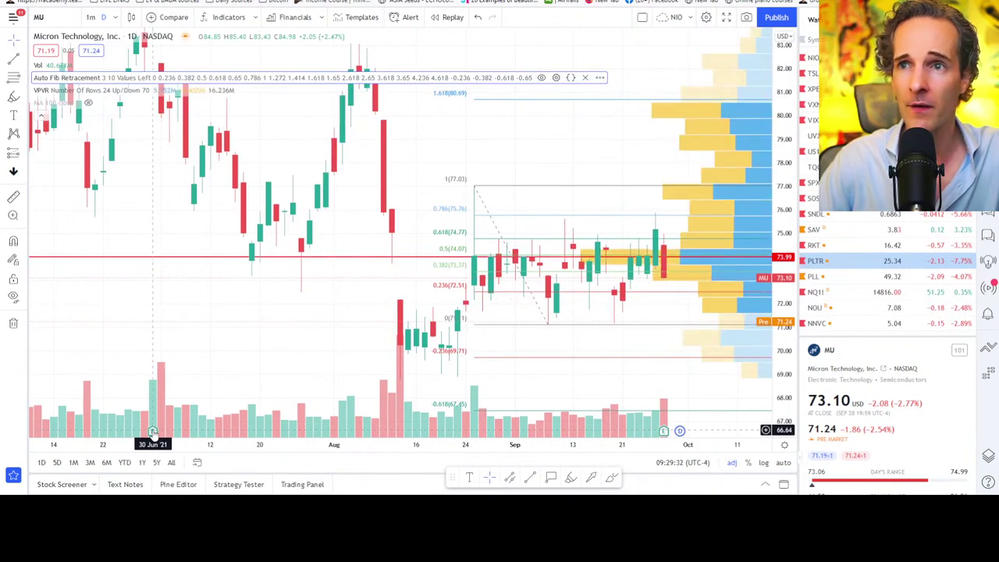
{"action": "left_click_drag", "start_coordinate": [408, 432], "coordinate": [149, 429]}
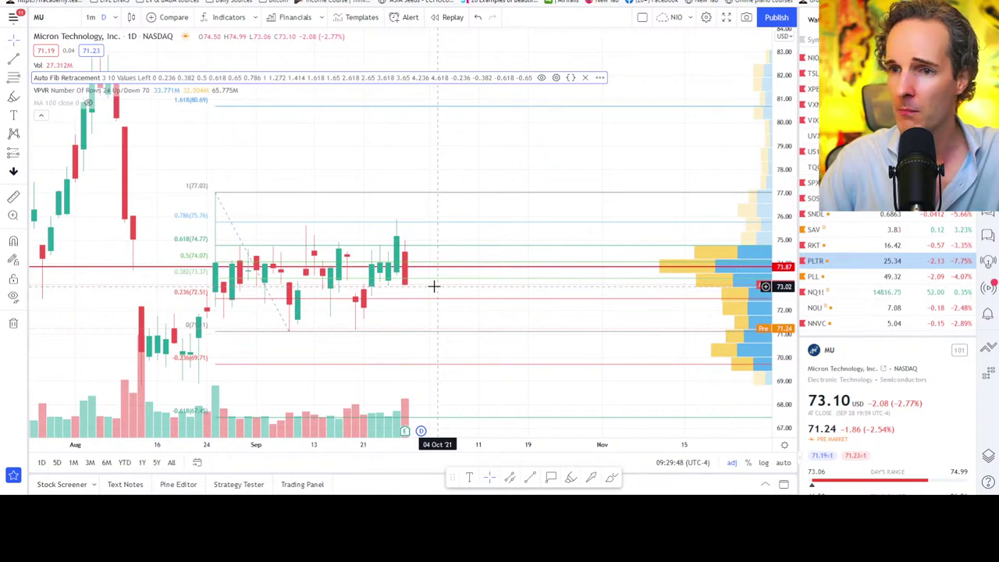
{"action": "left_click", "coordinate": [437, 334]}
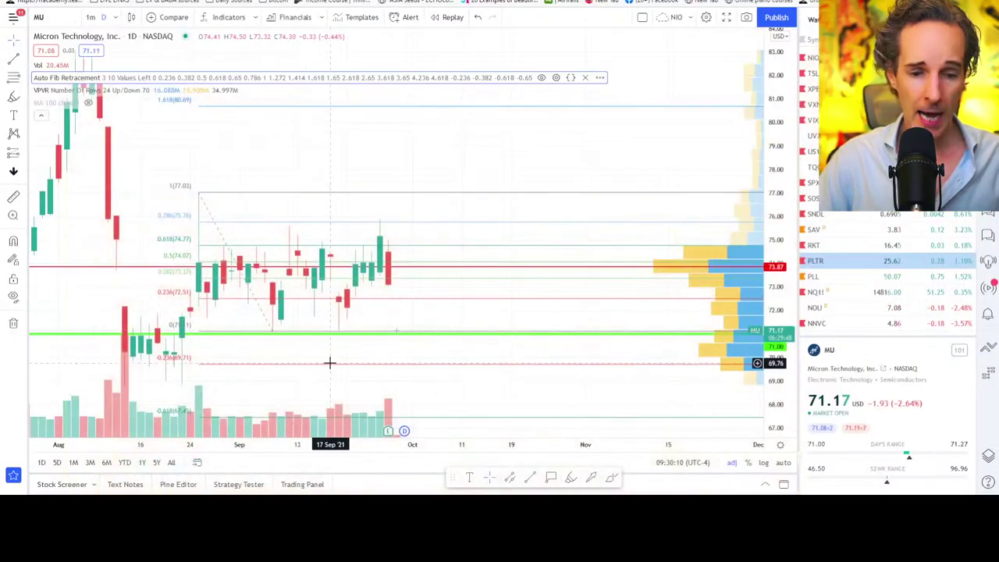
- Open the chart of Sea Limited (SE) on NYSE
{"action": "type", "text": "SE"}
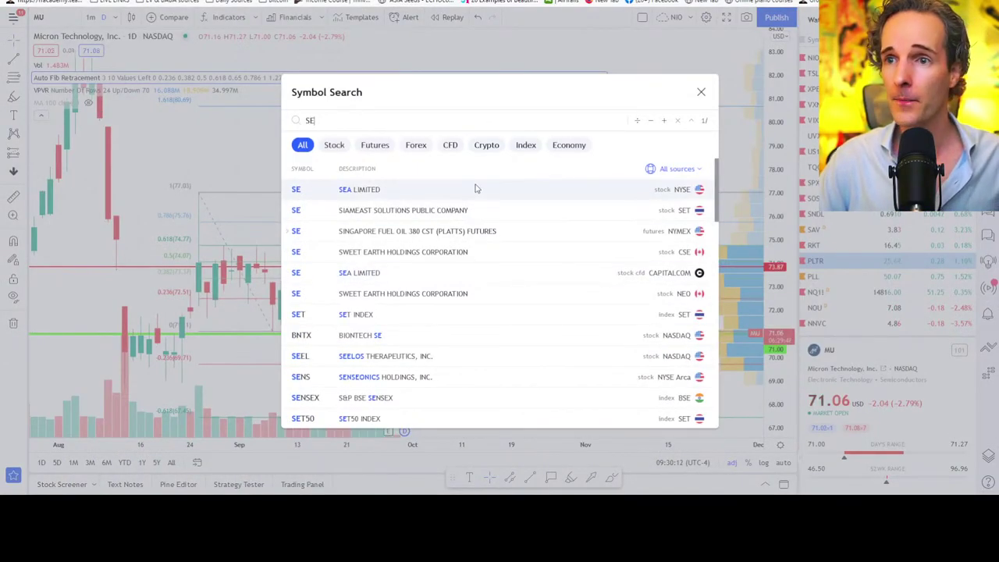
{"action": "left_click", "coordinate": [474, 189]}
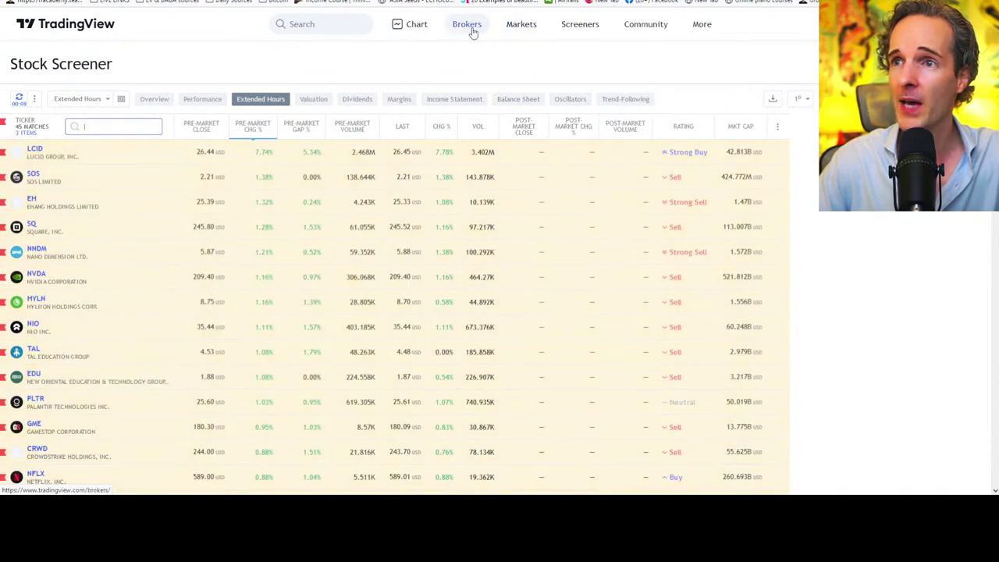
- Go from the stock screener to the market quotes and open the bond market's rates table
{"action": "left_click", "coordinate": [514, 28]}
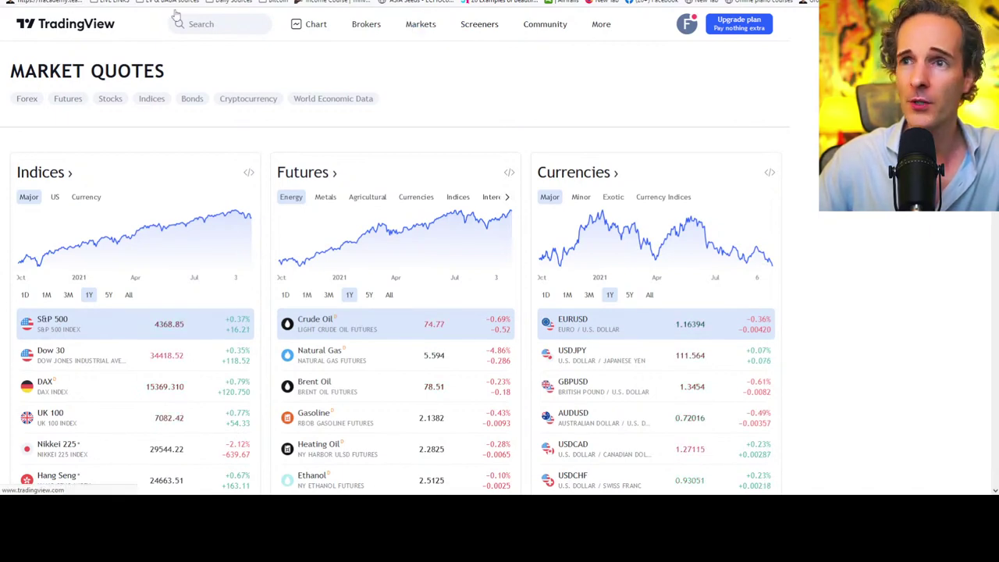
{"action": "left_click", "coordinate": [479, 23]}
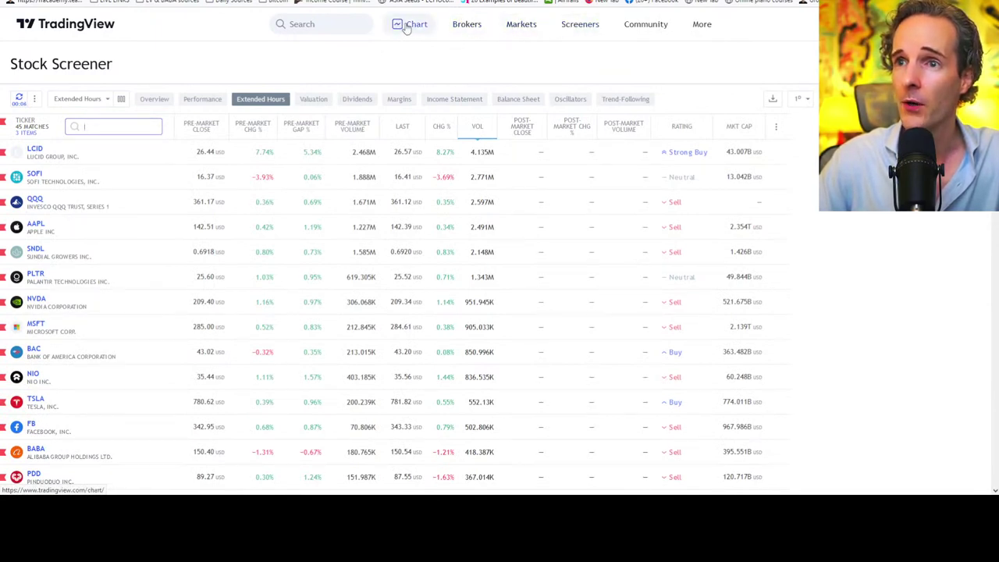
{"action": "left_click", "coordinate": [521, 25]}
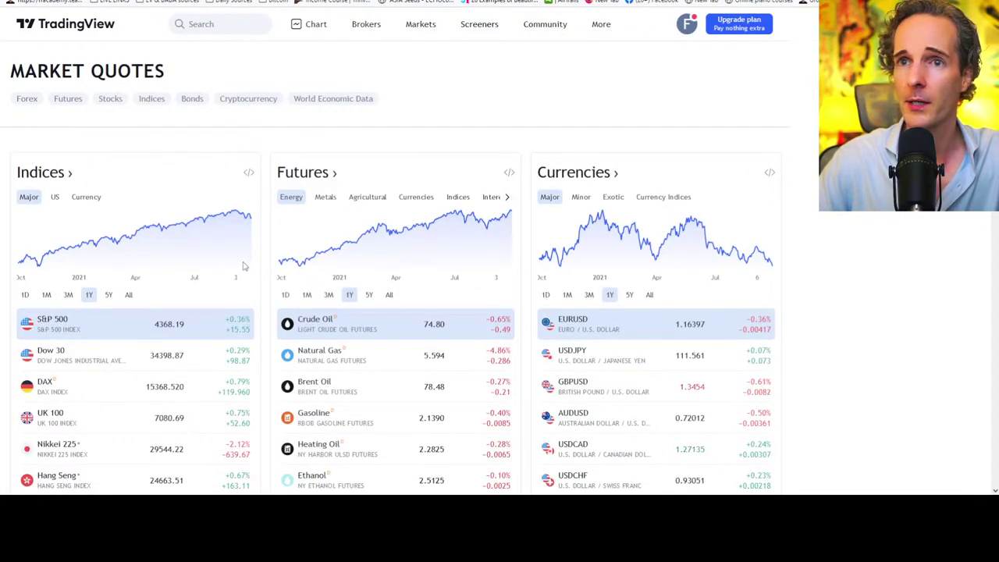
{"action": "left_click", "coordinate": [192, 99]}
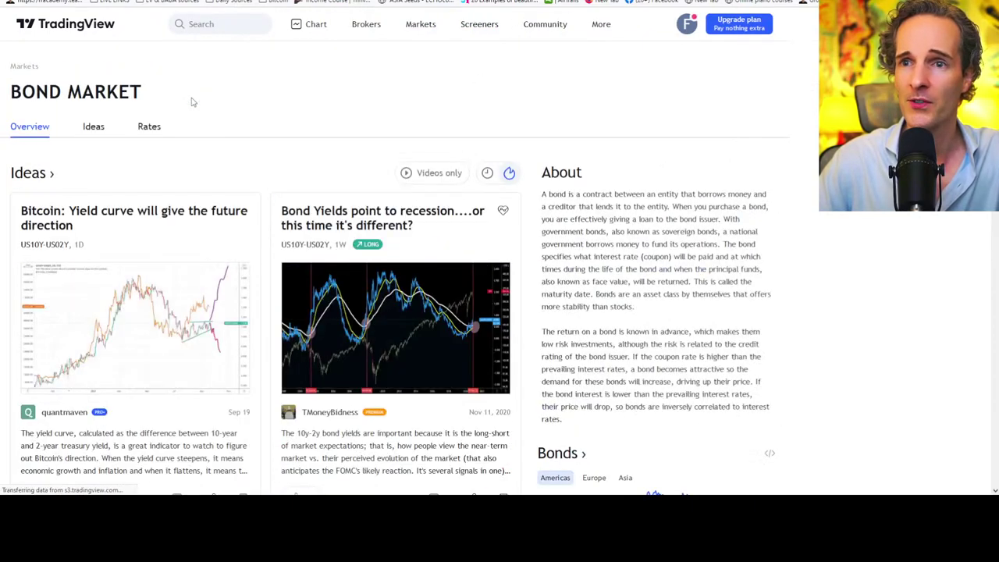
{"action": "left_click", "coordinate": [149, 127]}
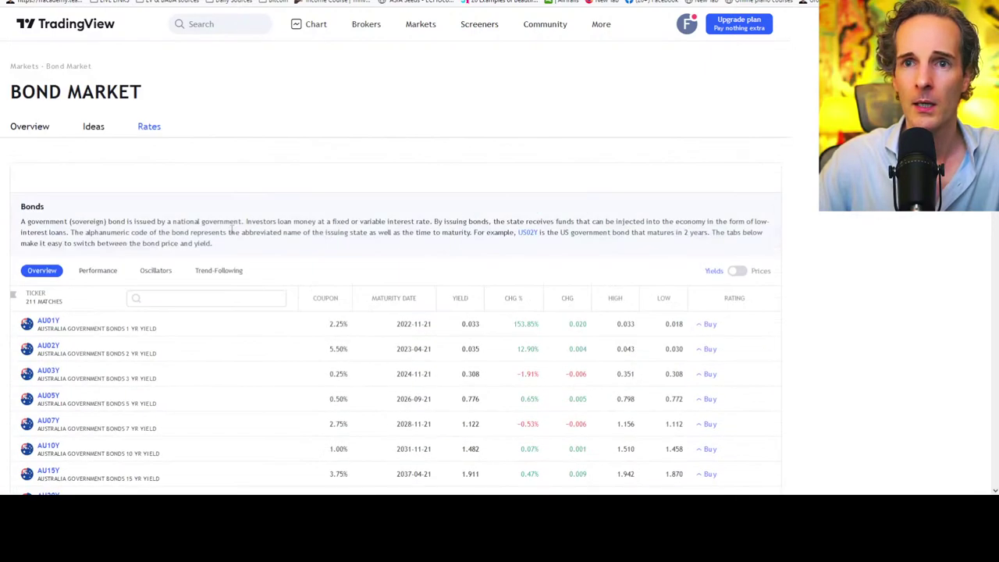
- Look through the government bond yields by country and return to the Sea Limited chart
{"action": "scroll", "coordinate": [185, 267], "scroll_direction": "down", "scroll_amount": 20}
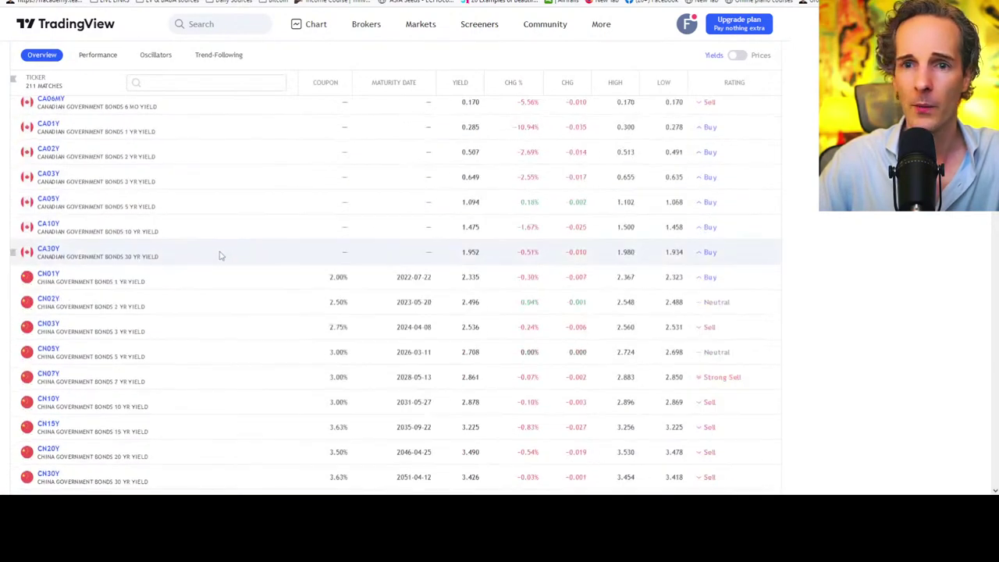
{"action": "scroll", "coordinate": [212, 262], "scroll_direction": "down", "scroll_amount": 15}
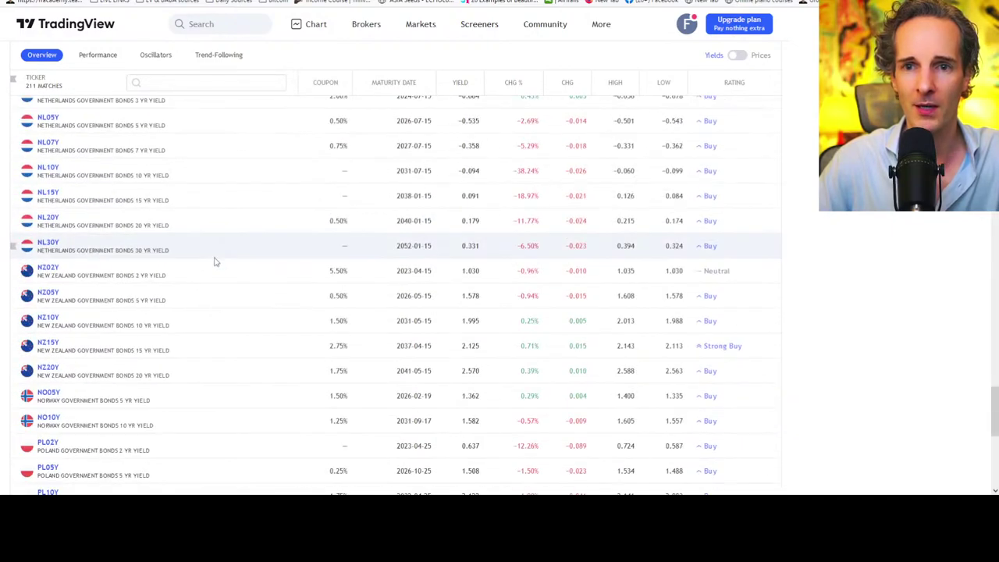
{"action": "scroll", "coordinate": [216, 261], "scroll_direction": "up", "scroll_amount": 5}
{"action": "scroll", "coordinate": [222, 261], "scroll_direction": "up", "scroll_amount": 20}
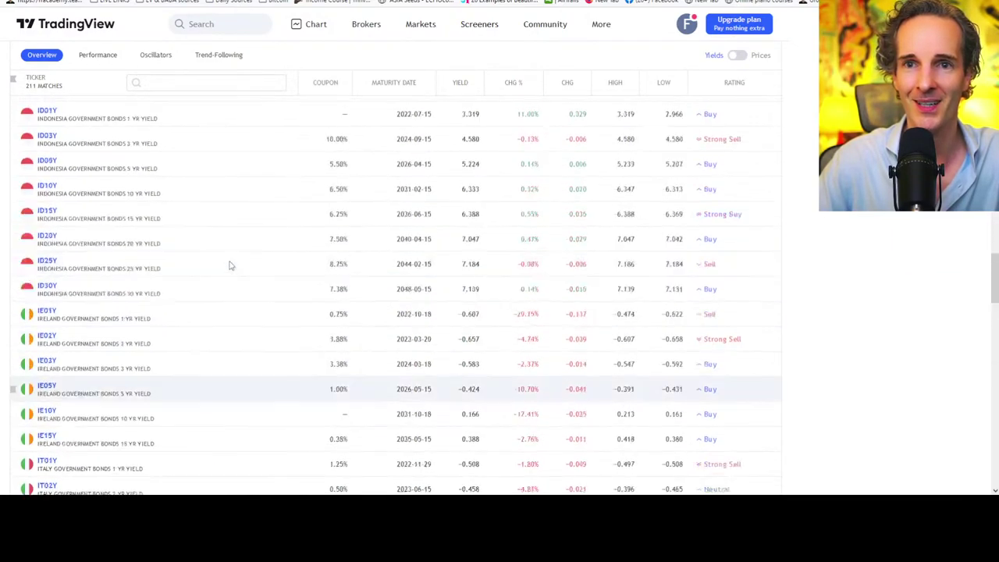
{"action": "scroll", "coordinate": [230, 261], "scroll_direction": "up", "scroll_amount": 20}
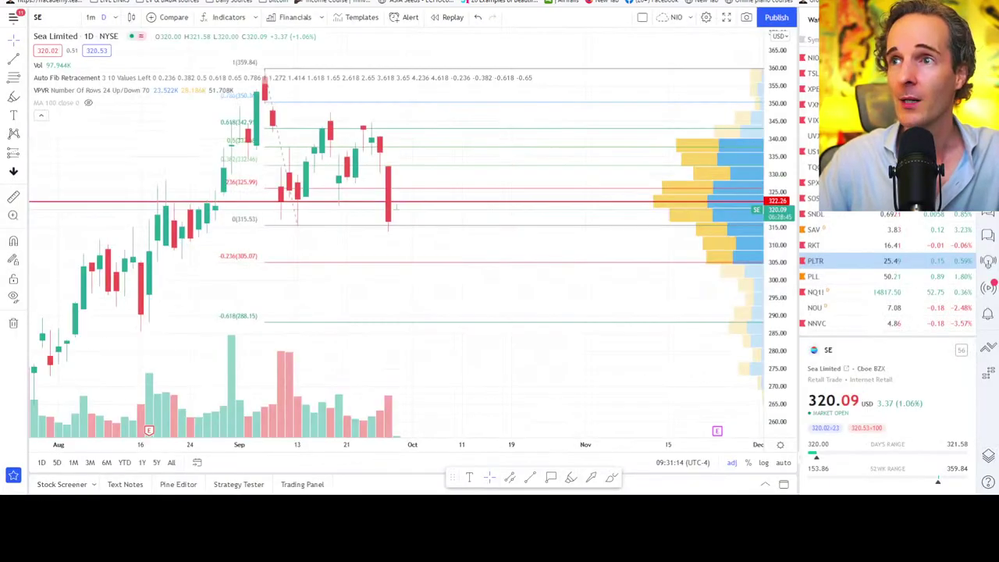
- Open the US 10-year government bonds chart (US10), and switch to the 10-year yield (US10Y) from the watchlist
{"action": "type", "text": "US10"}
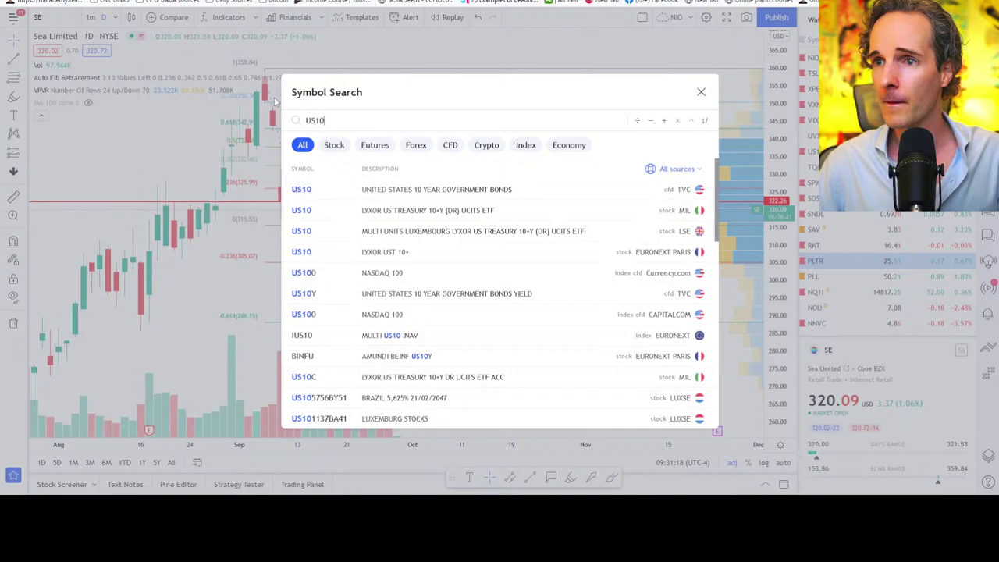
{"action": "left_click", "coordinate": [453, 188]}
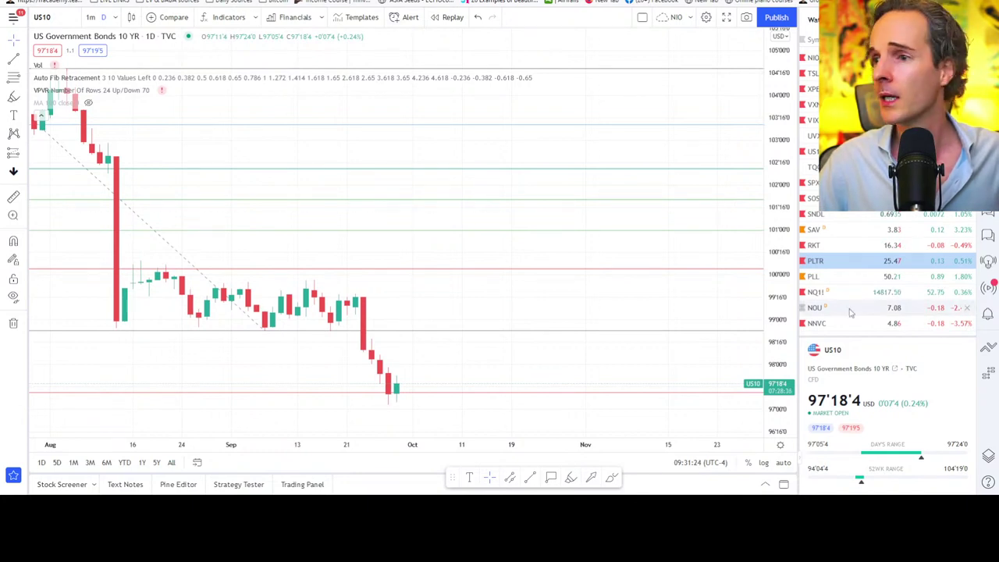
{"action": "scroll", "coordinate": [859, 310], "scroll_direction": "down", "scroll_amount": 10}
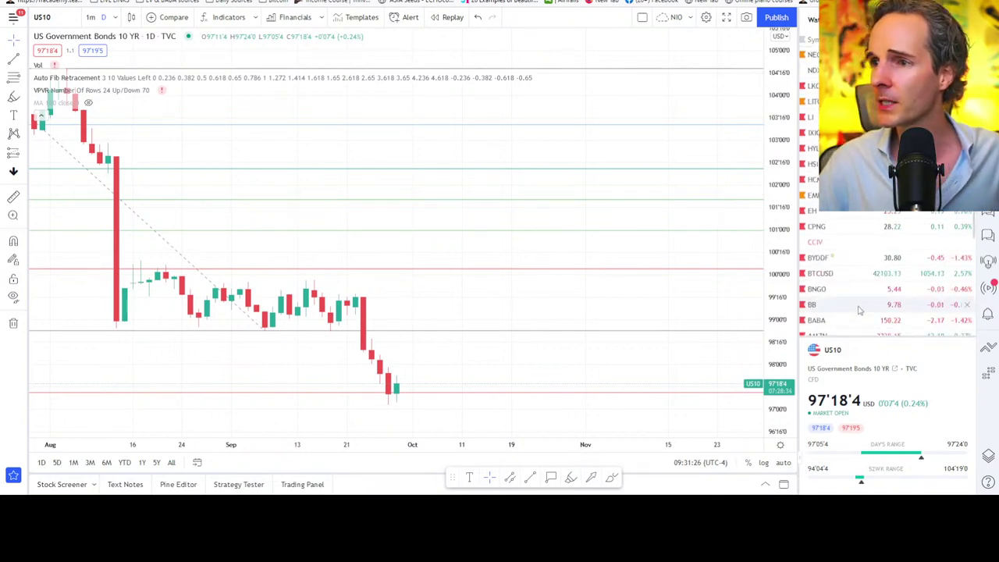
{"action": "scroll", "coordinate": [859, 309], "scroll_direction": "down", "scroll_amount": 10}
{"action": "scroll", "coordinate": [858, 306], "scroll_direction": "up", "scroll_amount": 10}
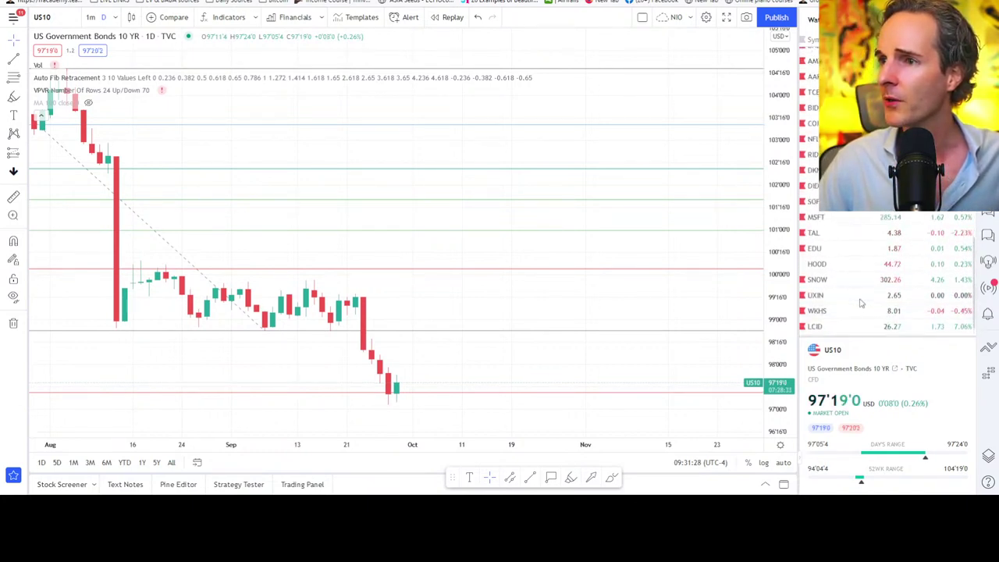
{"action": "scroll", "coordinate": [861, 303], "scroll_direction": "up", "scroll_amount": 5}
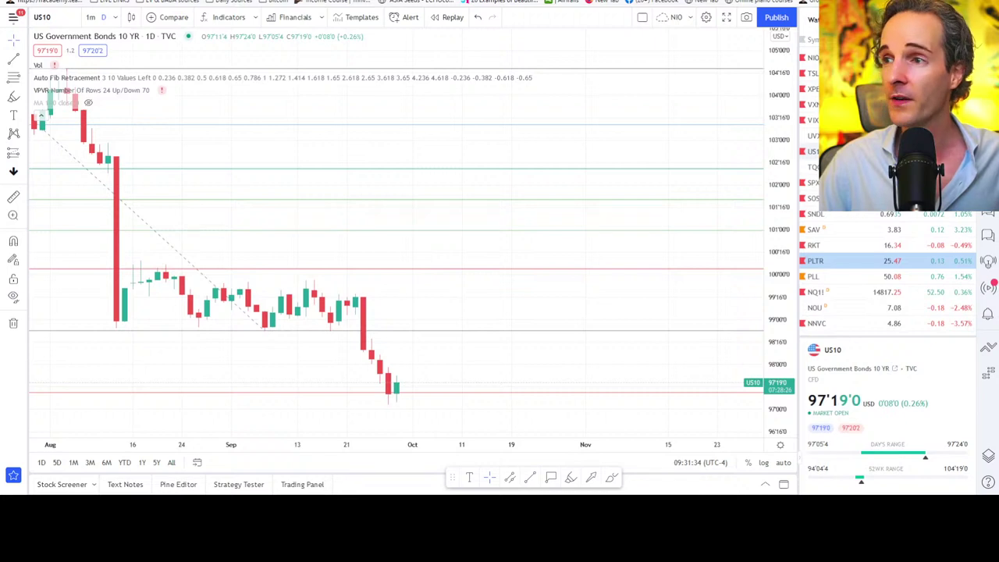
{"action": "left_click", "coordinate": [813, 150]}
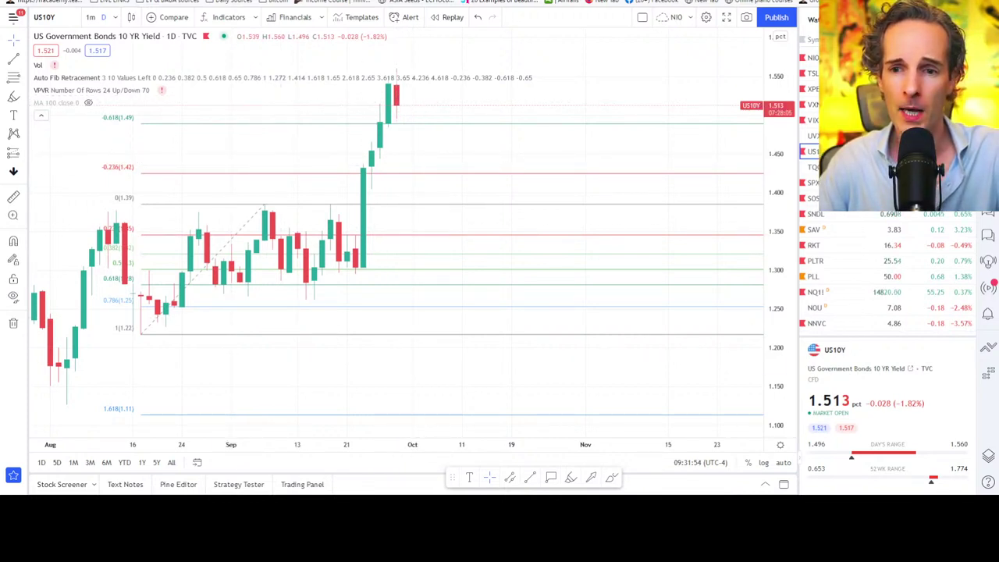
- Check the whiteboard notes and open the NYSE chart of XPeng Inc. (XPEV)
{"action": "key", "text": "alt+Tab"}
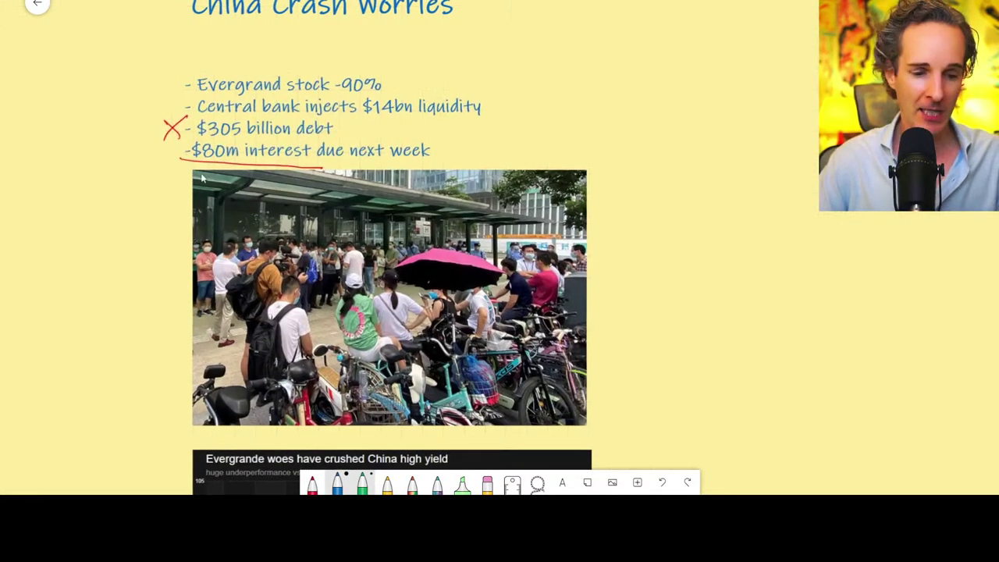
{"action": "key", "text": "alt+Tab"}
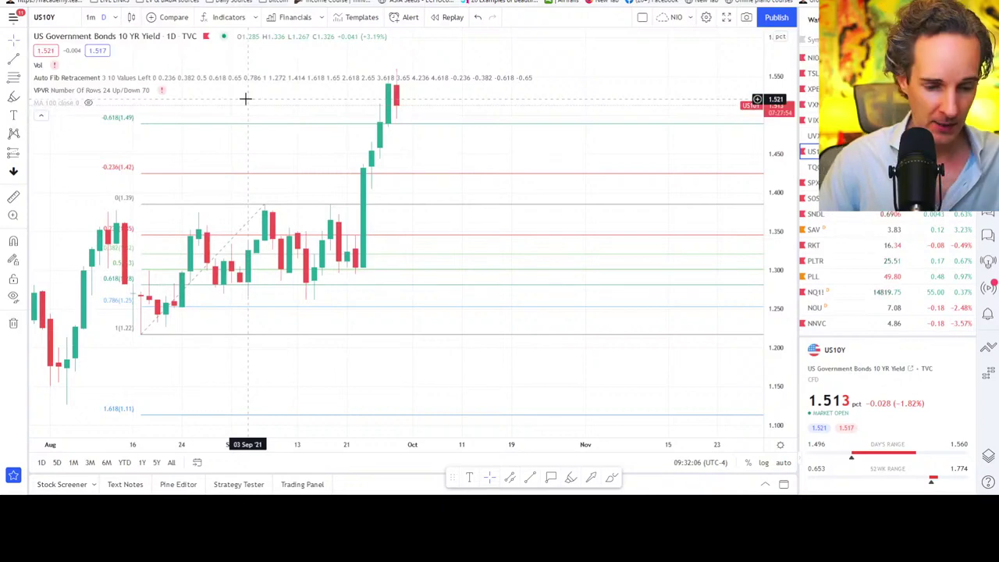
{"action": "type", "text": "XPEV"}
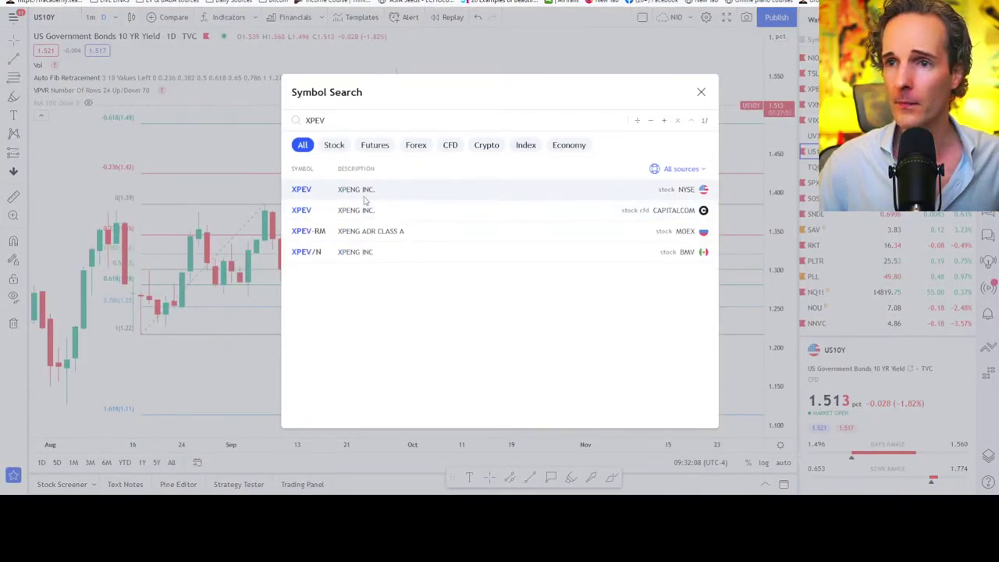
{"action": "key", "text": "Return"}
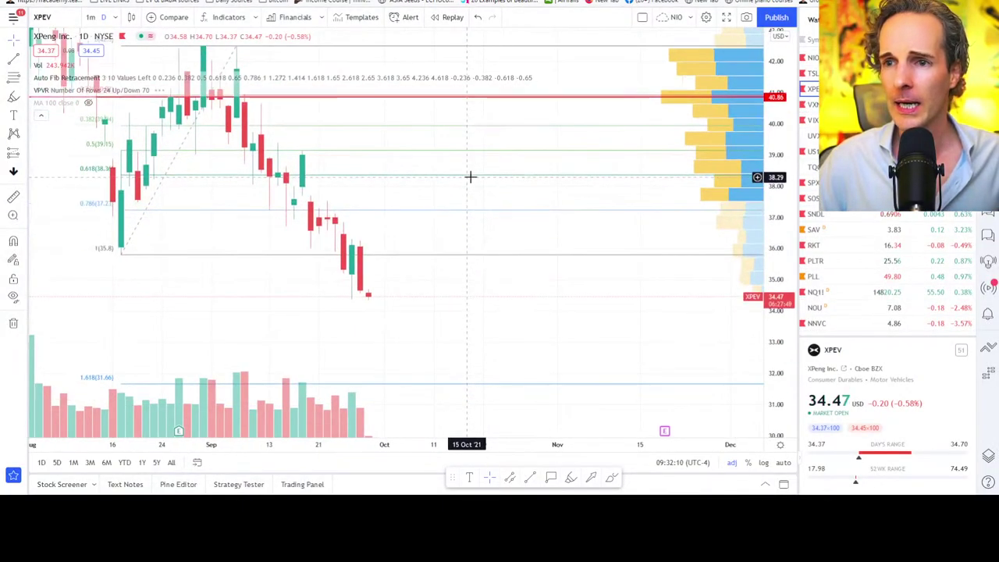
- Draw a downward trend line beneath XPeng's falling lows, from about 39.70 on 02 Sep '21 to about 33.61 on 29 Sep '21
{"action": "left_click_drag", "start_coordinate": [470, 177], "coordinate": [501, 206]}
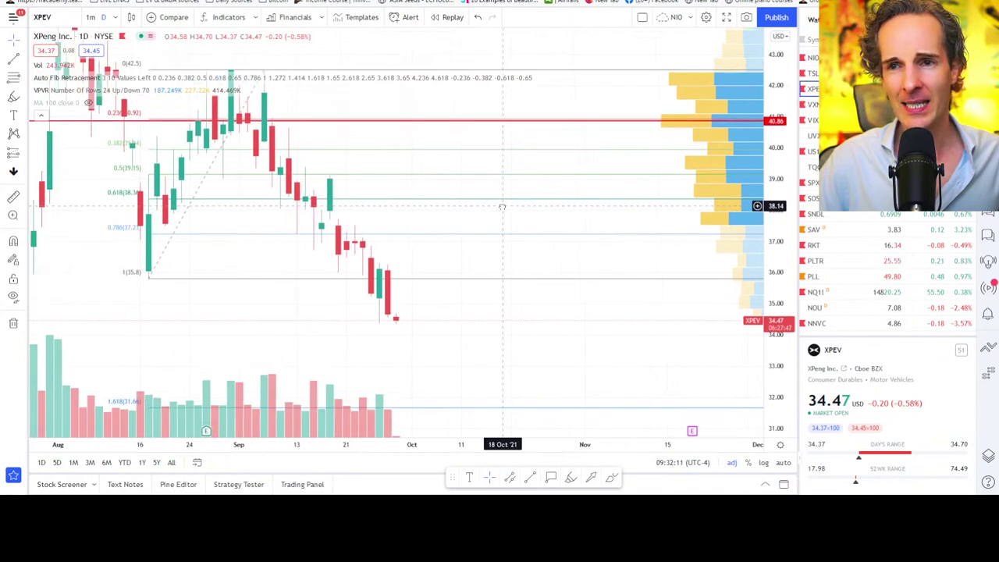
{"action": "left_click", "coordinate": [529, 477]}
{"action": "left_click", "coordinate": [247, 158]}
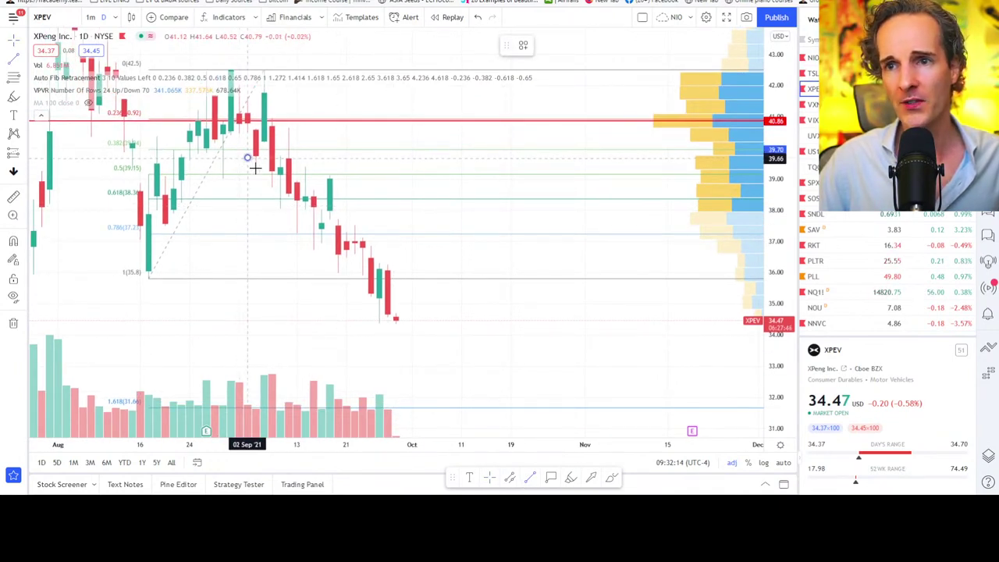
{"action": "left_click", "coordinate": [395, 346]}
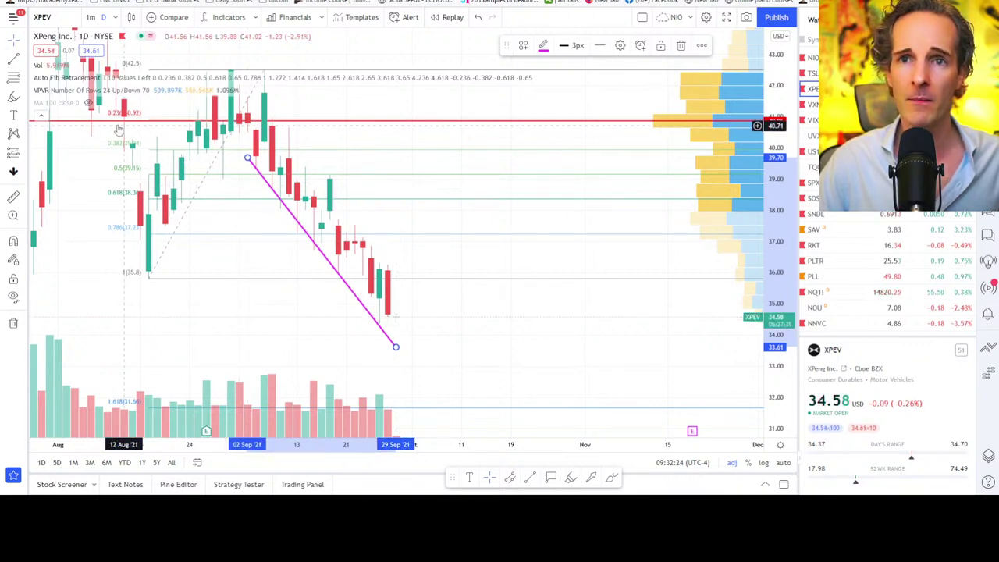
- Compare XPeng's price with the 100-period moving average, hide the average again, and look over the XPeng news headlines
{"action": "left_click", "coordinate": [89, 103]}
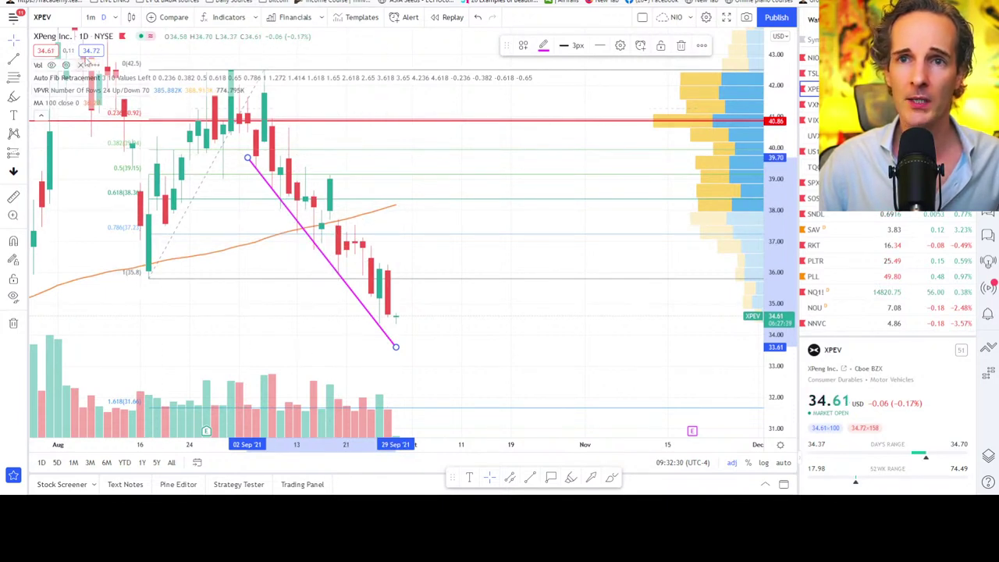
{"action": "left_click", "coordinate": [89, 103]}
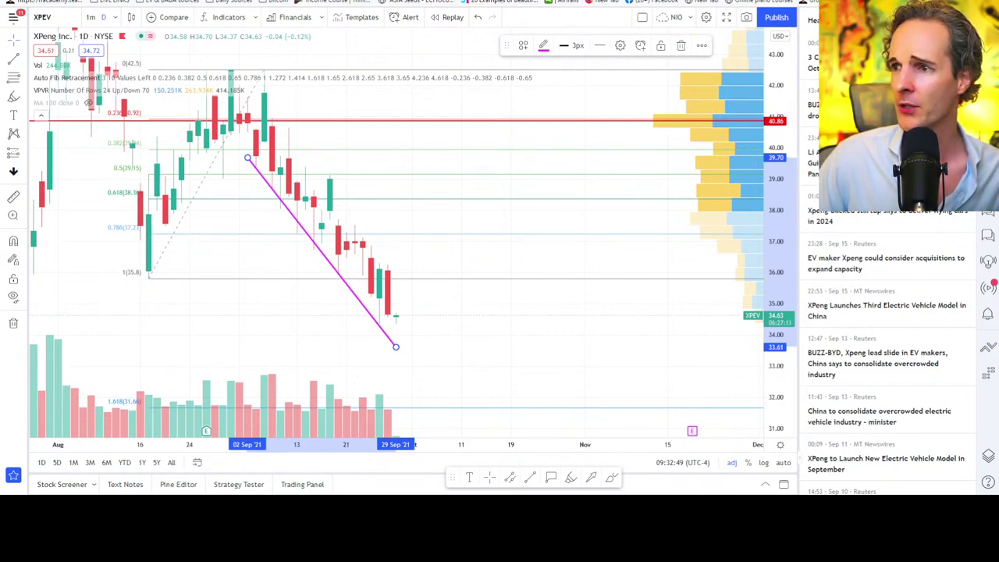
{"action": "left_click", "coordinate": [987, 31]}
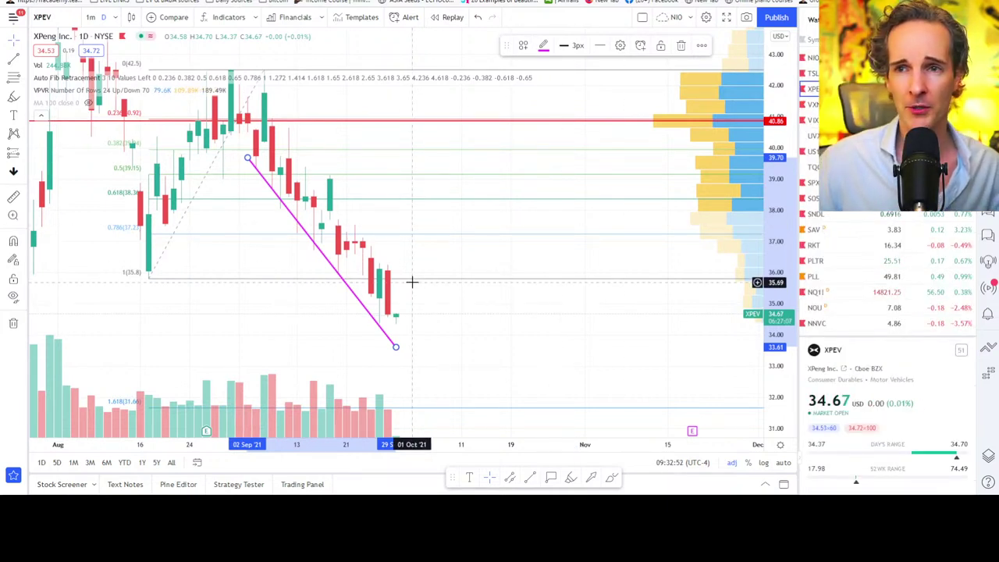
- Place two green horizontal support lines on the XPeng chart, at about 34.70 and 33.90
{"action": "scroll", "coordinate": [608, 288], "scroll_direction": "down", "scroll_amount": 5}
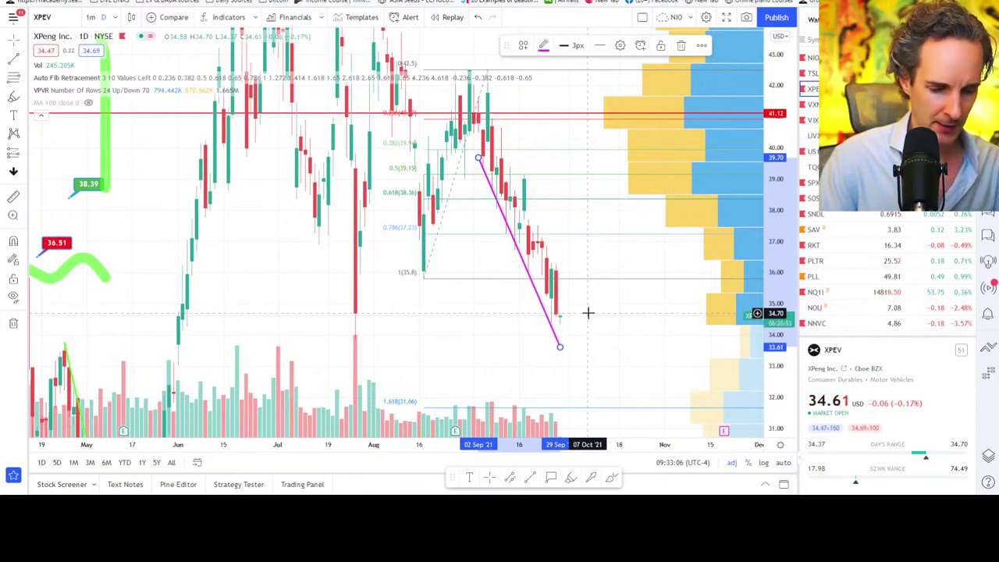
{"action": "left_click", "coordinate": [588, 313]}
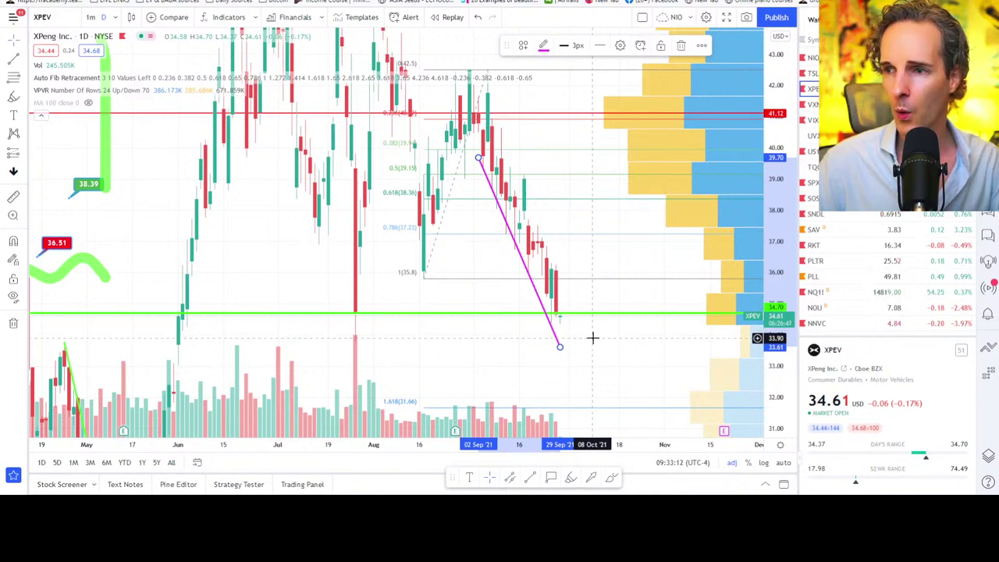
{"action": "left_click", "coordinate": [592, 337]}
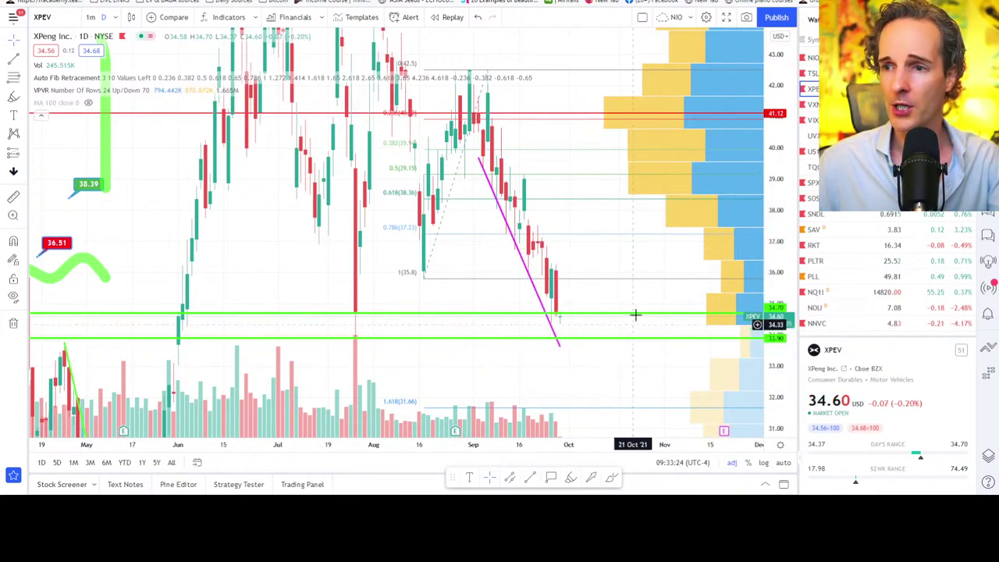
{"action": "left_click_drag", "start_coordinate": [612, 451], "coordinate": [414, 451]}
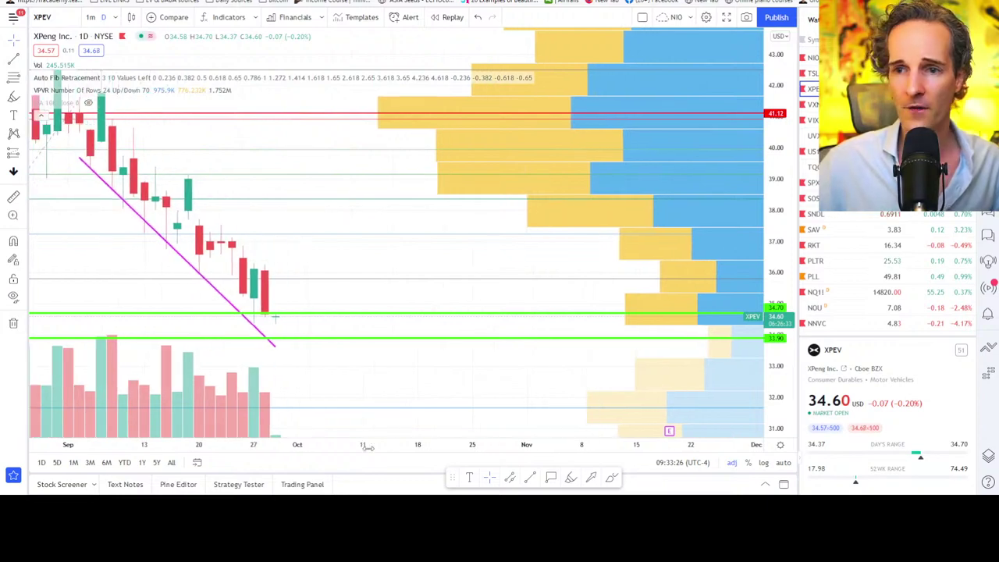
{"action": "left_click_drag", "start_coordinate": [341, 381], "coordinate": [414, 364]}
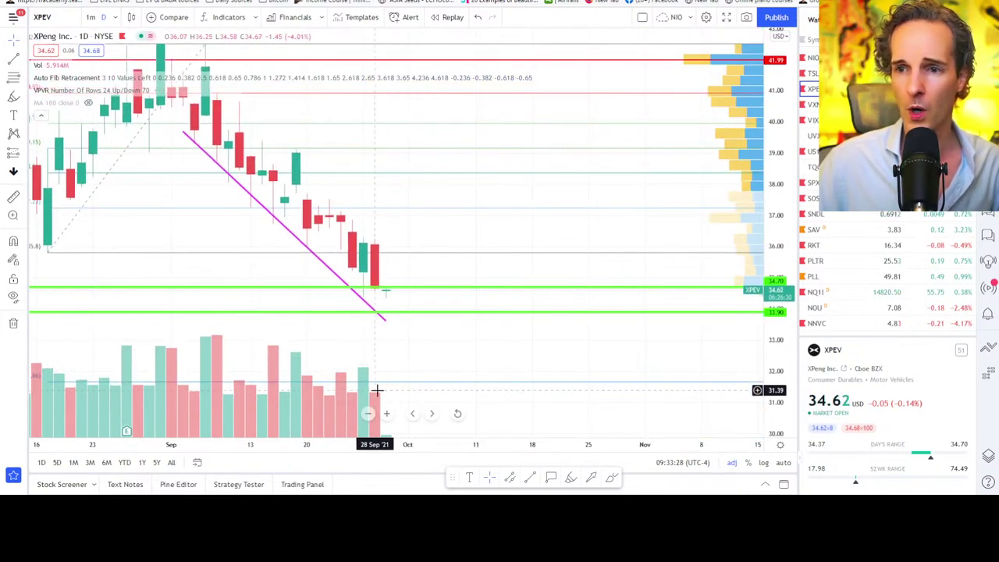
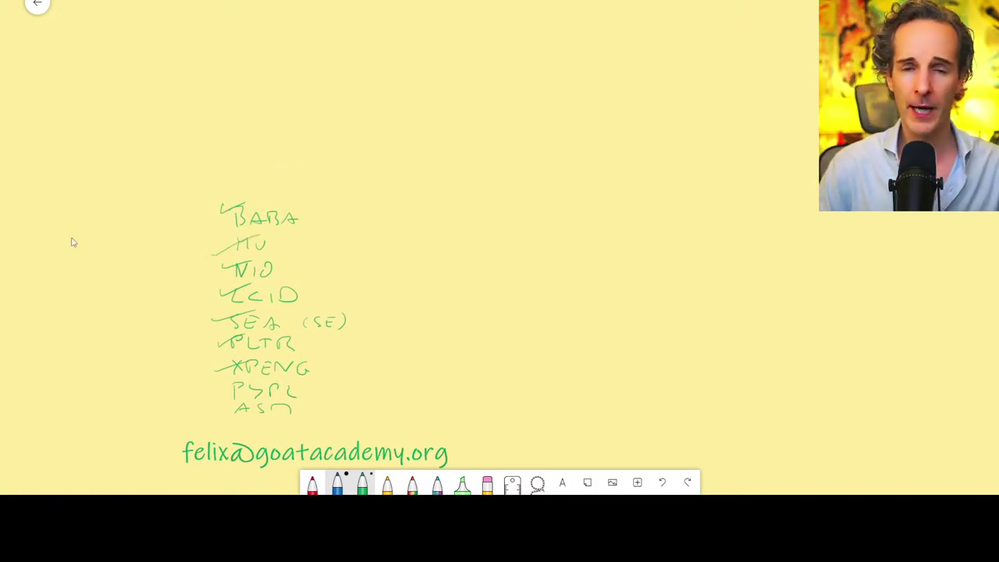
- Return from the whiteboard ticker list to the charts and open PayPal Holdings (PYPL) on NASDAQ
{"action": "key", "text": "alt+Tab"}
{"action": "key", "text": "alt+Tab"}
{"action": "key", "text": "alt+Tab"}
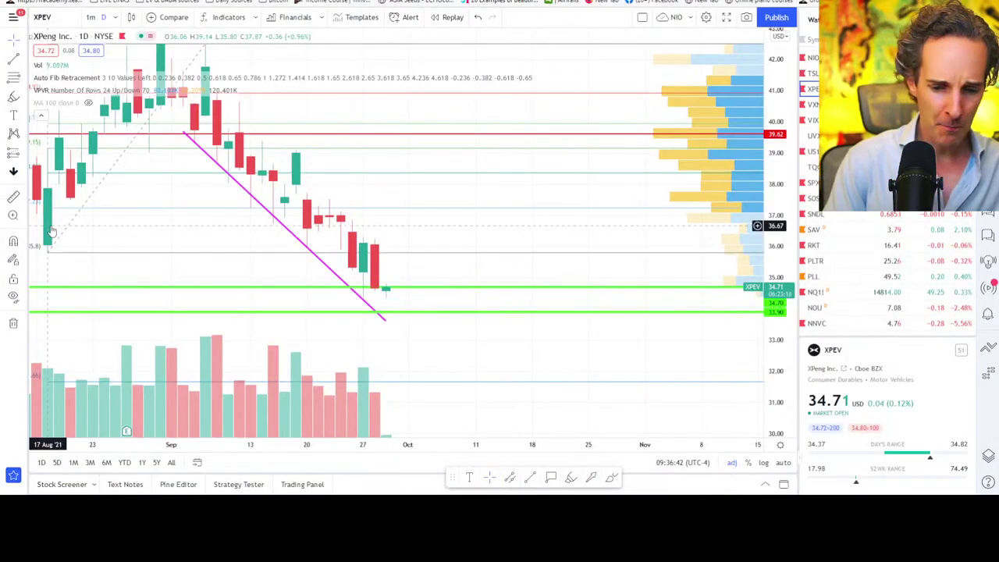
{"action": "type", "text": "PYPL"}
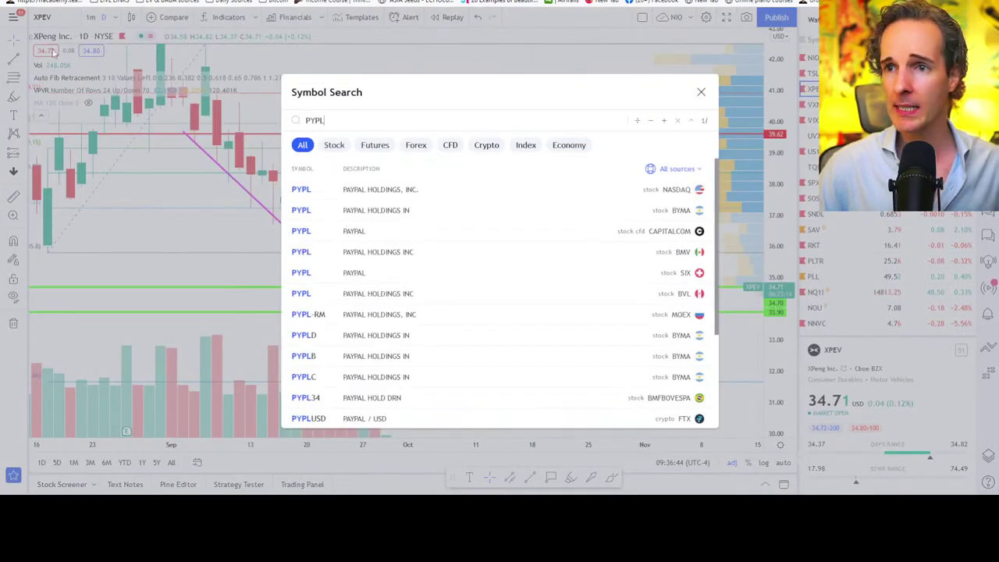
{"action": "left_click", "coordinate": [416, 189]}
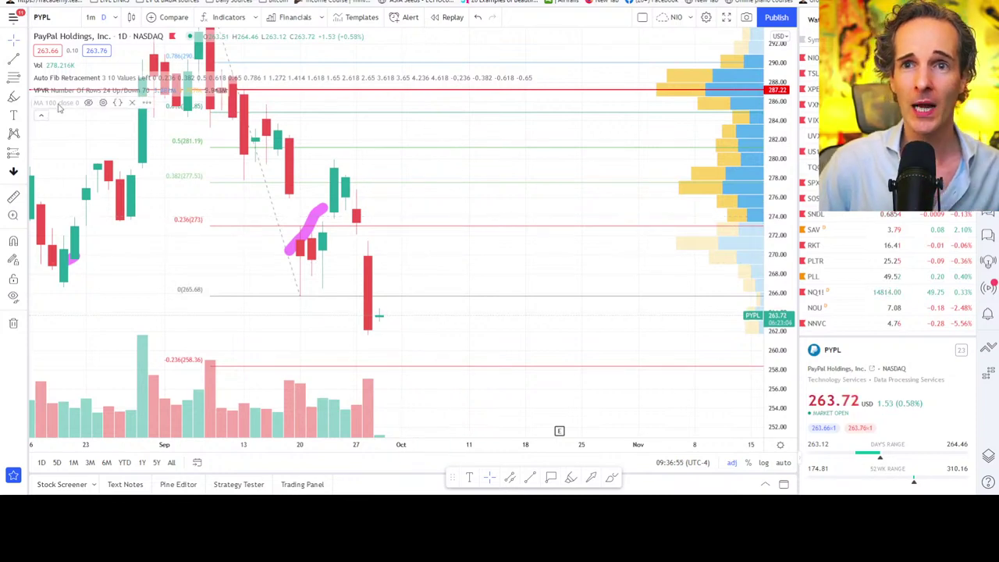
- Show the 100-period moving average on the PayPal chart and review the price against it back to spring 2021
{"action": "left_click", "coordinate": [88, 103]}
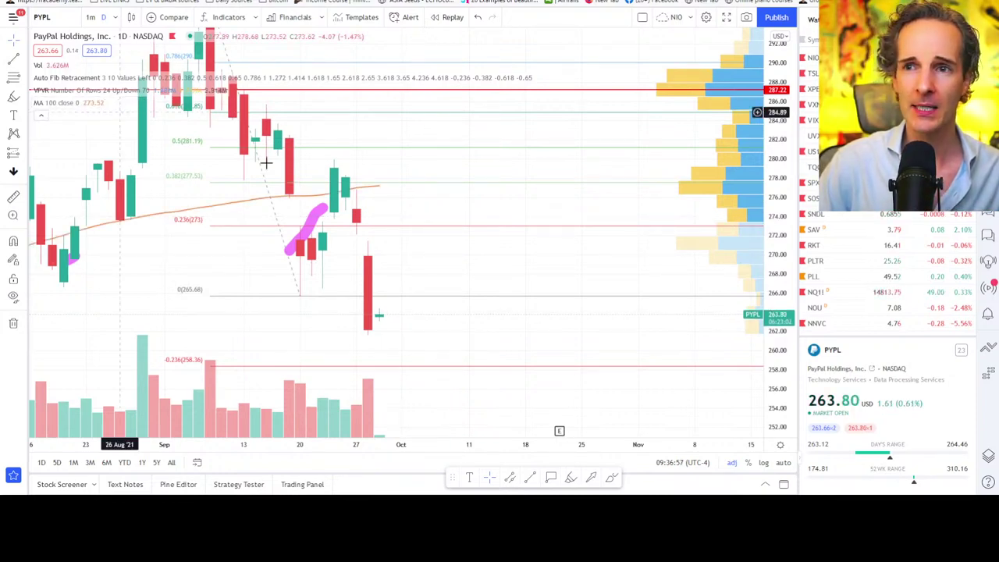
{"action": "scroll", "coordinate": [696, 255], "scroll_direction": "down", "scroll_amount": 5}
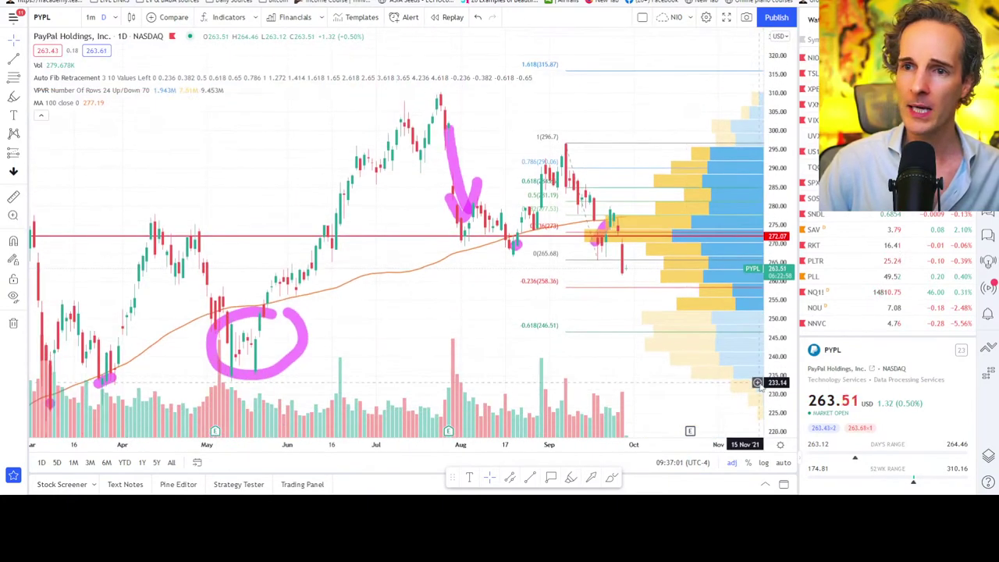
{"action": "left_click_drag", "start_coordinate": [353, 360], "coordinate": [281, 289]}
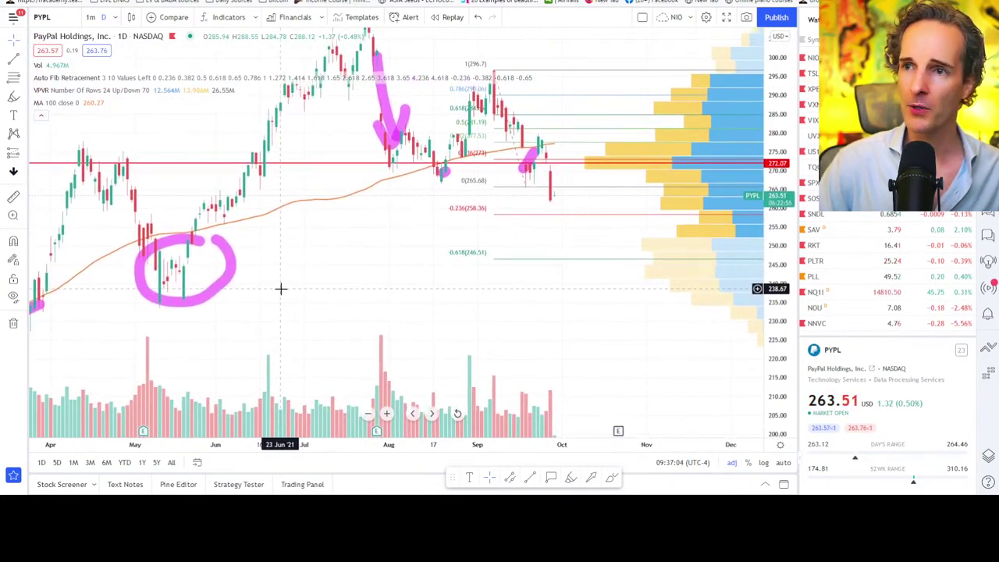
- Circle PayPal's August and late September dips below the moving average with the highlighter
{"action": "left_click", "coordinate": [572, 478]}
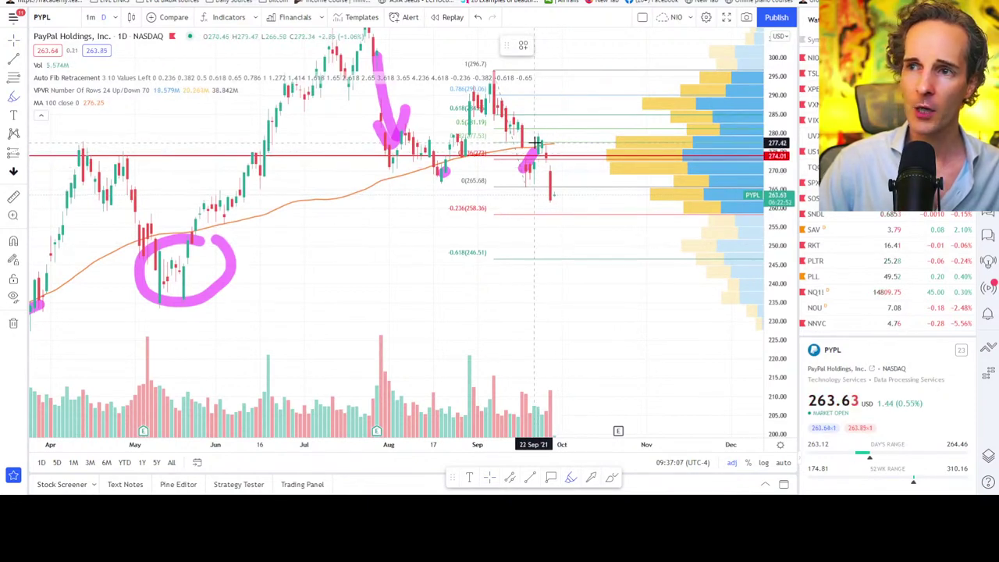
{"action": "key", "text": "ctrl"}
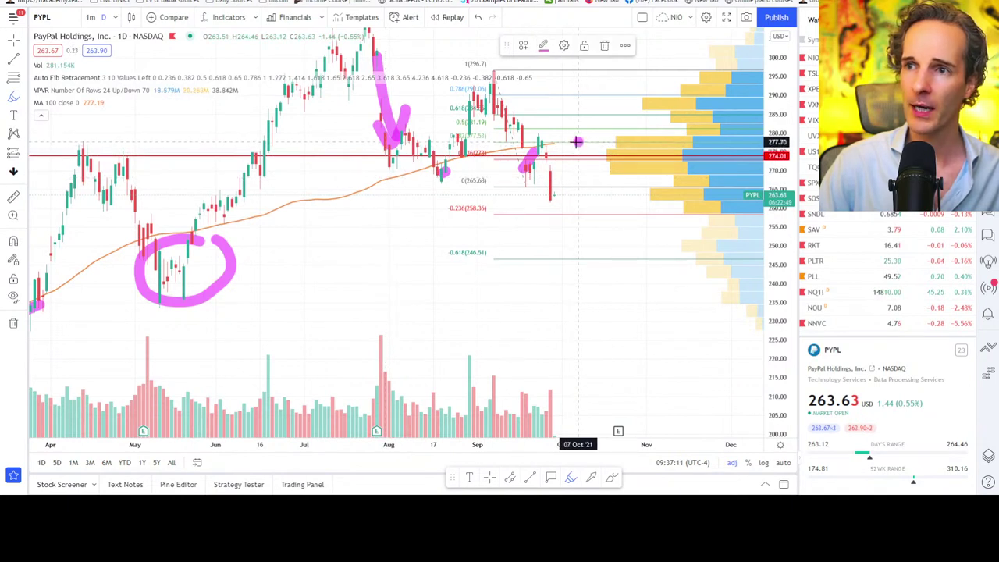
{"action": "mouse_move", "coordinate": [576, 142]}
{"action": "left_mouse_down"}
{"action": "mouse_move", "coordinate": [518, 212]}
{"action": "mouse_move", "coordinate": [542, 145]}
{"action": "mouse_move", "coordinate": [458, 167]}
{"action": "mouse_move", "coordinate": [421, 199]}
{"action": "mouse_move", "coordinate": [486, 178]}
{"action": "left_mouse_up"}
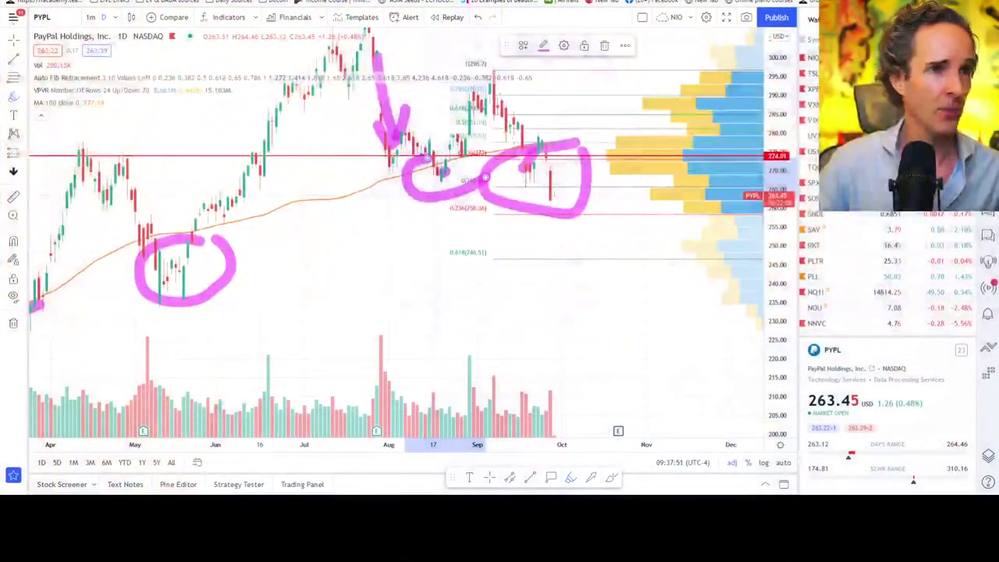
{"action": "left_click_drag", "start_coordinate": [314, 257], "coordinate": [316, 289]}
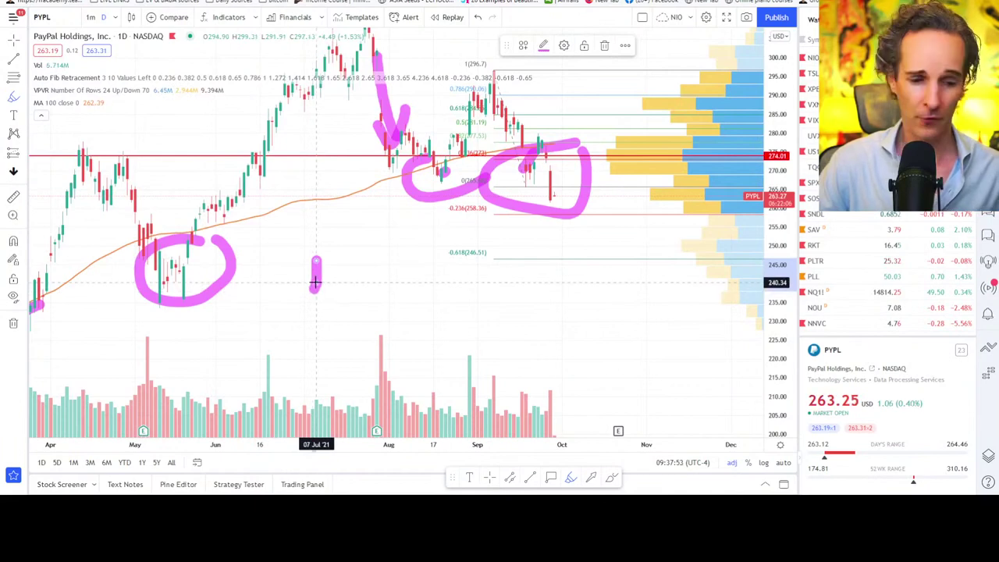
{"action": "key", "text": "ctrl+z"}
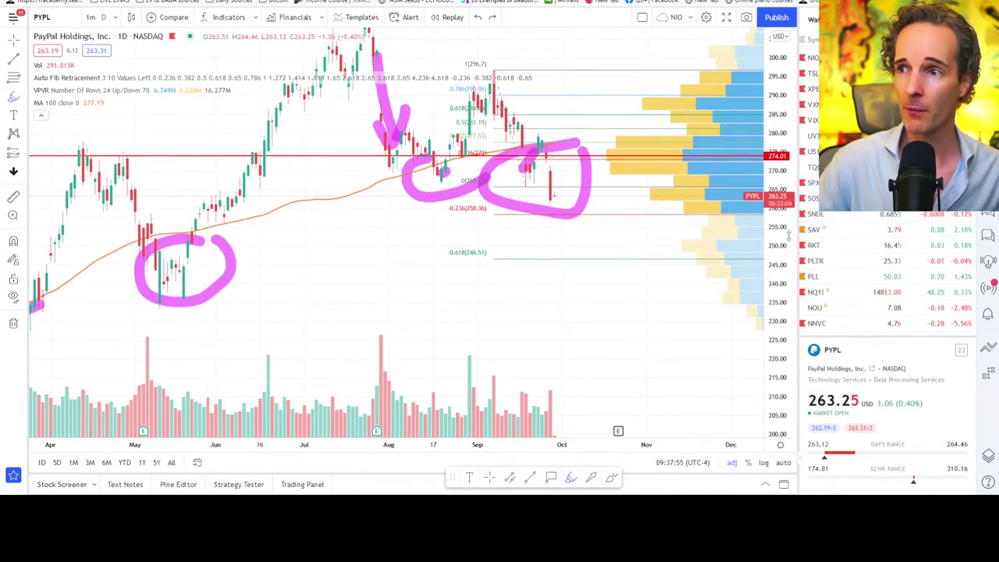
{"action": "left_click_drag", "start_coordinate": [787, 234], "coordinate": [787, 223]}
{"action": "mouse_move", "coordinate": [420, 221]}
{"action": "left_mouse_down"}
{"action": "mouse_move", "coordinate": [389, 269]}
{"action": "mouse_move", "coordinate": [331, 318]}
{"action": "left_mouse_up"}
{"action": "key", "text": "ctrl+z"}
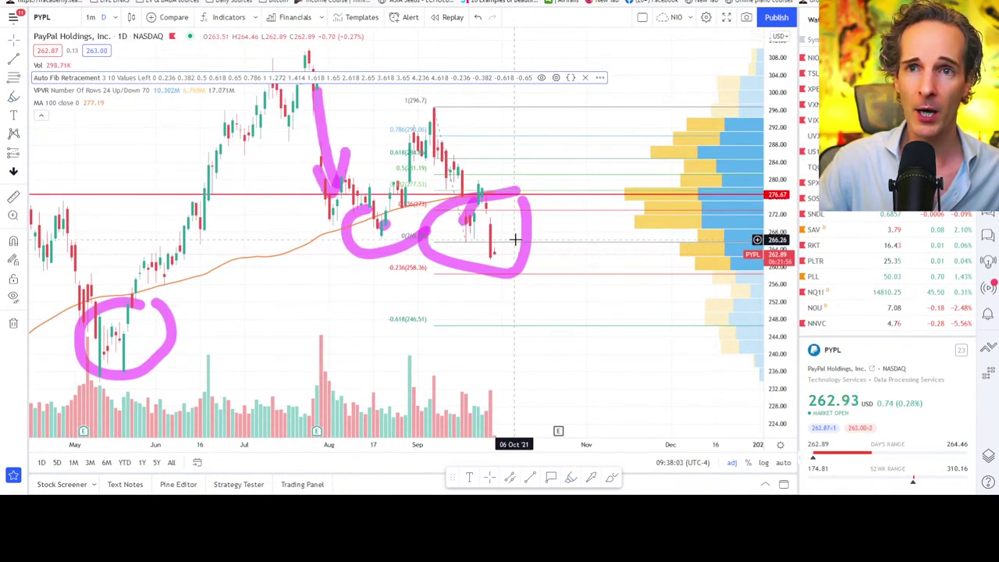
- Open the NASDAQ chart of Invesco QQQ Trust (QQQ) and review its price against the moving average back to November 2020
{"action": "type", "text": "QQQ"}
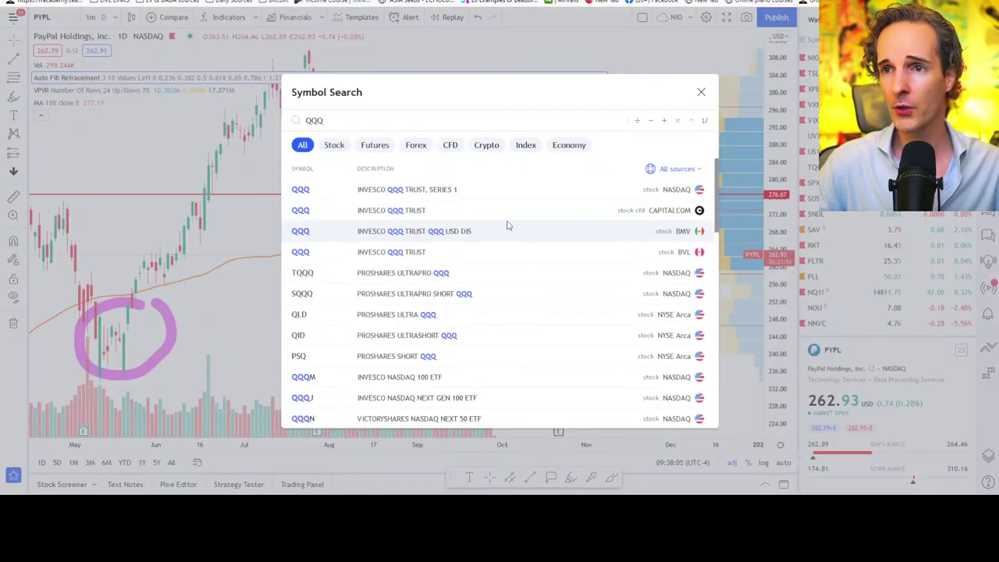
{"action": "left_click", "coordinate": [481, 199]}
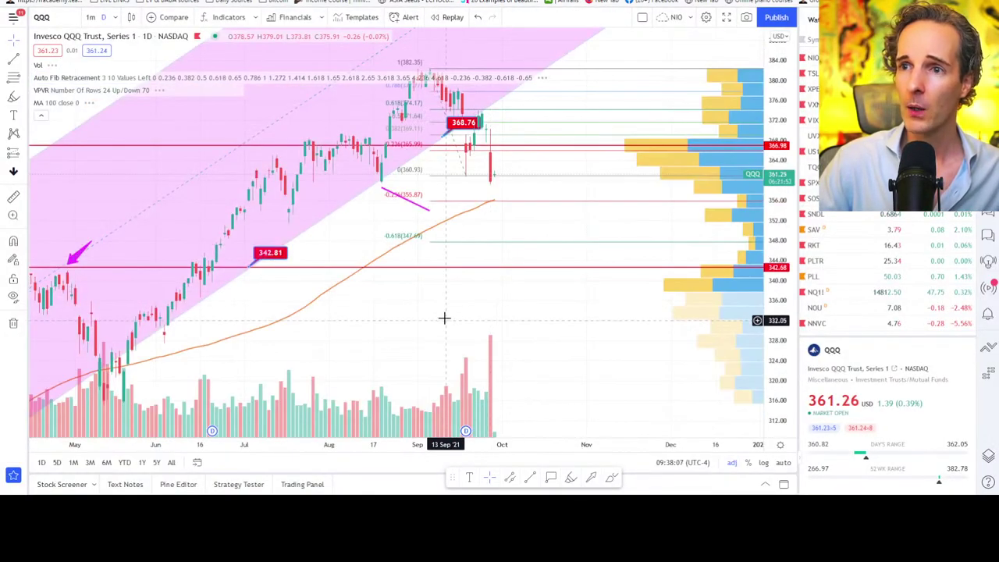
{"action": "scroll", "coordinate": [531, 357], "scroll_direction": "down", "scroll_amount": 3}
{"action": "left_click_drag", "start_coordinate": [530, 356], "coordinate": [487, 216]}
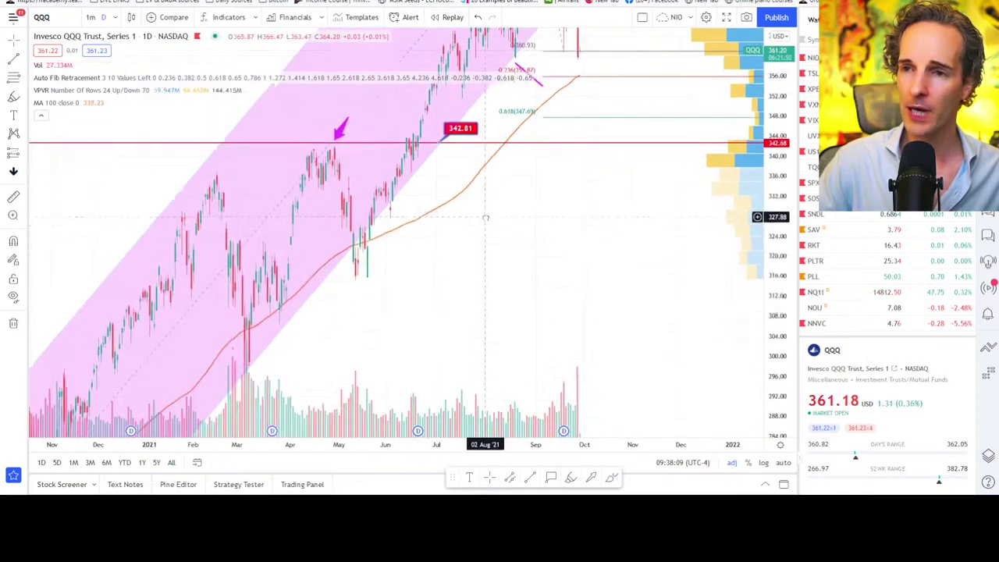
{"action": "scroll", "coordinate": [776, 234], "scroll_direction": "down", "scroll_amount": 5}
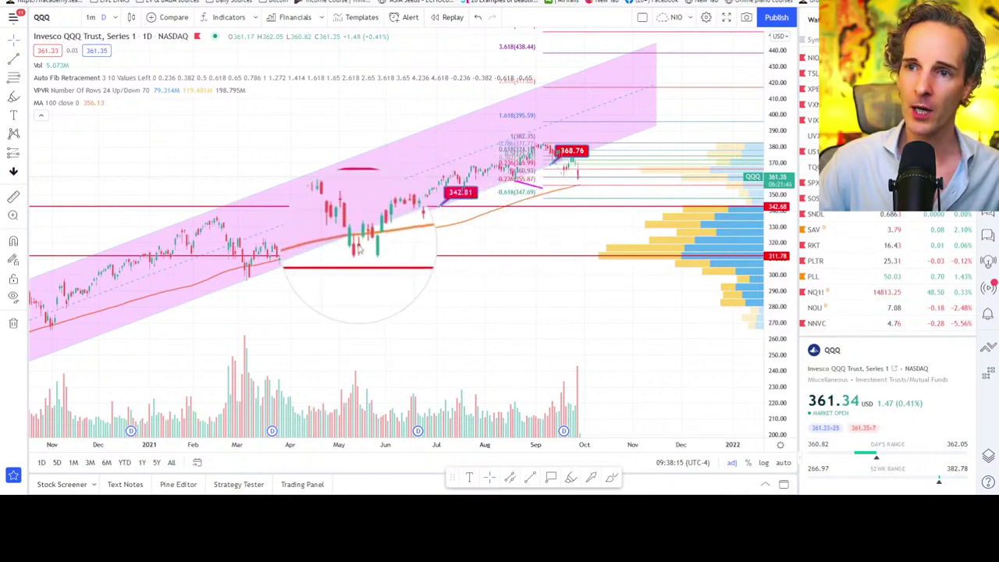
{"action": "left_click", "coordinate": [341, 204]}
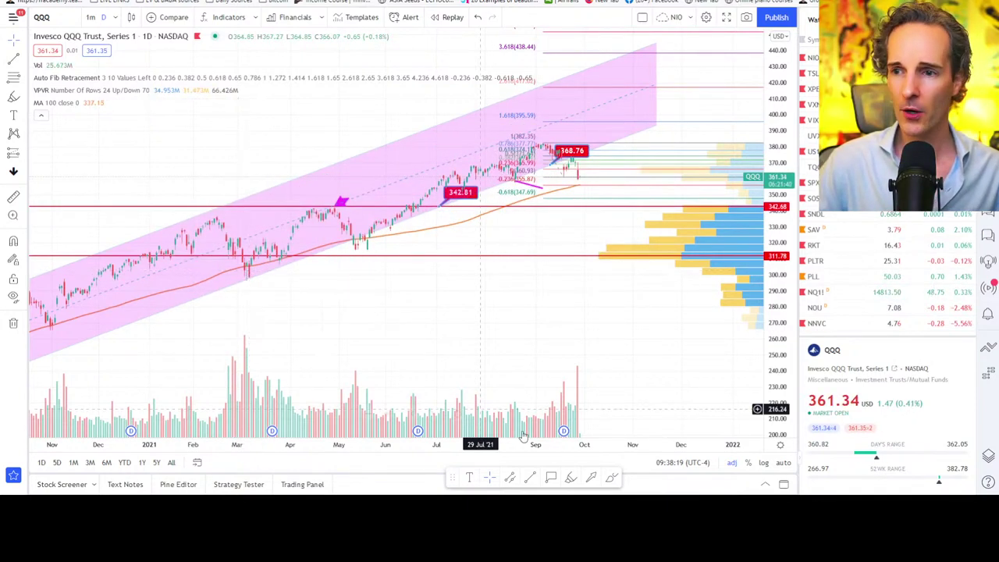
- Circle QQQ's dips to the moving average in March 2021, May 2021 and around November 2020 with the highlighter
{"action": "left_click", "coordinate": [582, 478]}
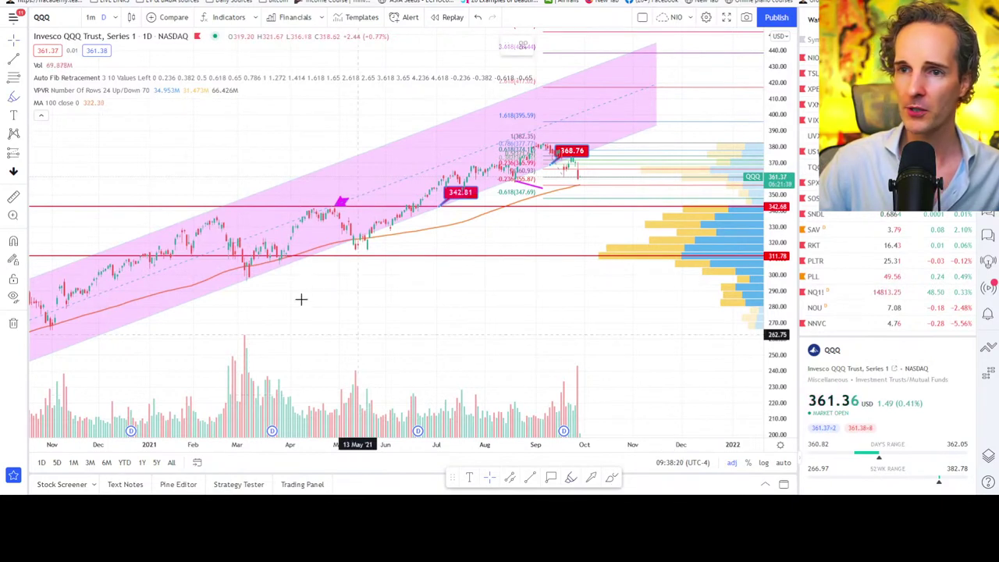
{"action": "mouse_move", "coordinate": [252, 267]}
{"action": "left_mouse_down"}
{"action": "mouse_move", "coordinate": [257, 261]}
{"action": "mouse_move", "coordinate": [248, 286]}
{"action": "left_mouse_up"}
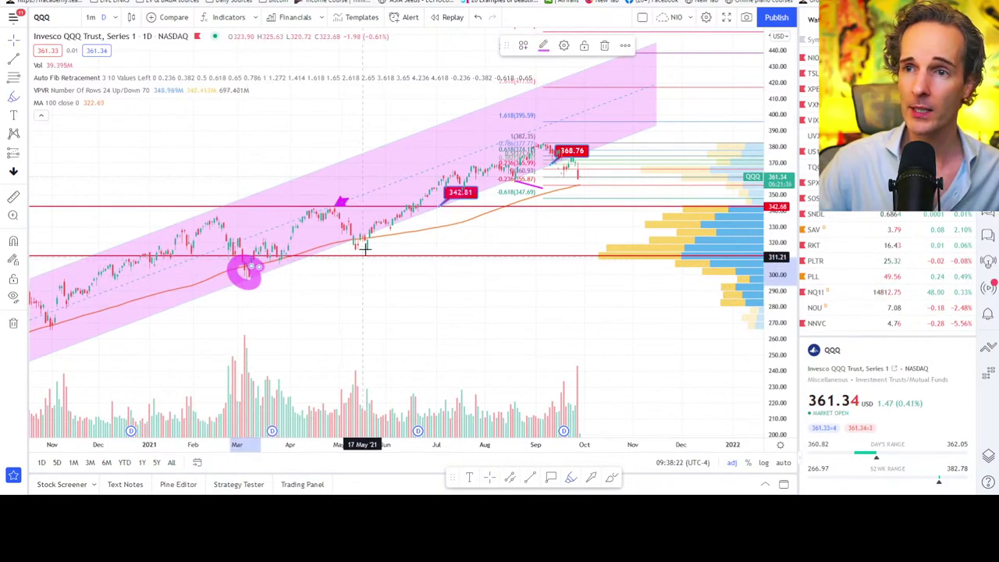
{"action": "mouse_move", "coordinate": [375, 236]}
{"action": "left_mouse_down"}
{"action": "mouse_move", "coordinate": [368, 258]}
{"action": "mouse_move", "coordinate": [384, 257]}
{"action": "left_mouse_up"}
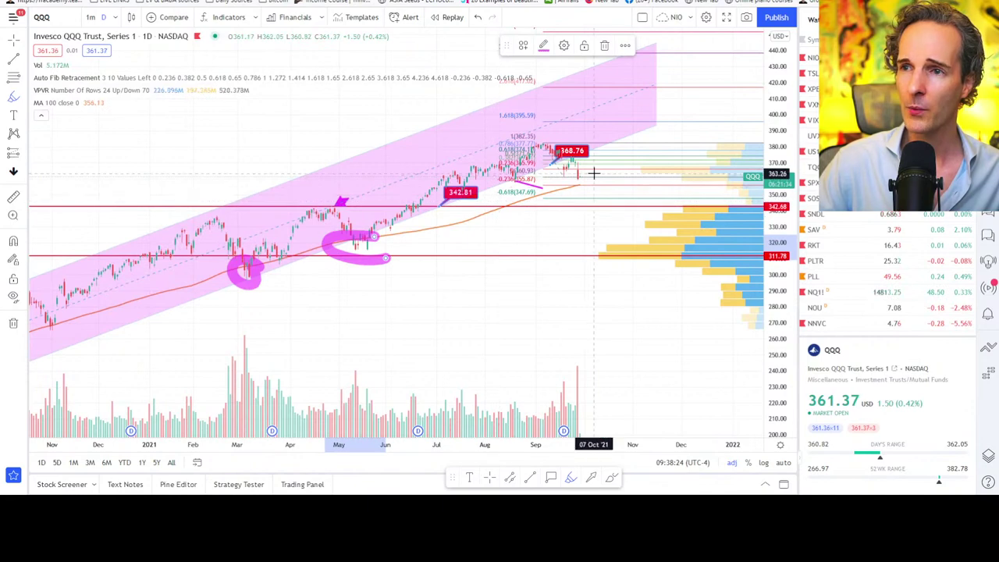
{"action": "scroll", "coordinate": [449, 421], "scroll_direction": "down", "scroll_amount": 3}
{"action": "scroll", "coordinate": [448, 422], "scroll_direction": "down", "scroll_amount": 4}
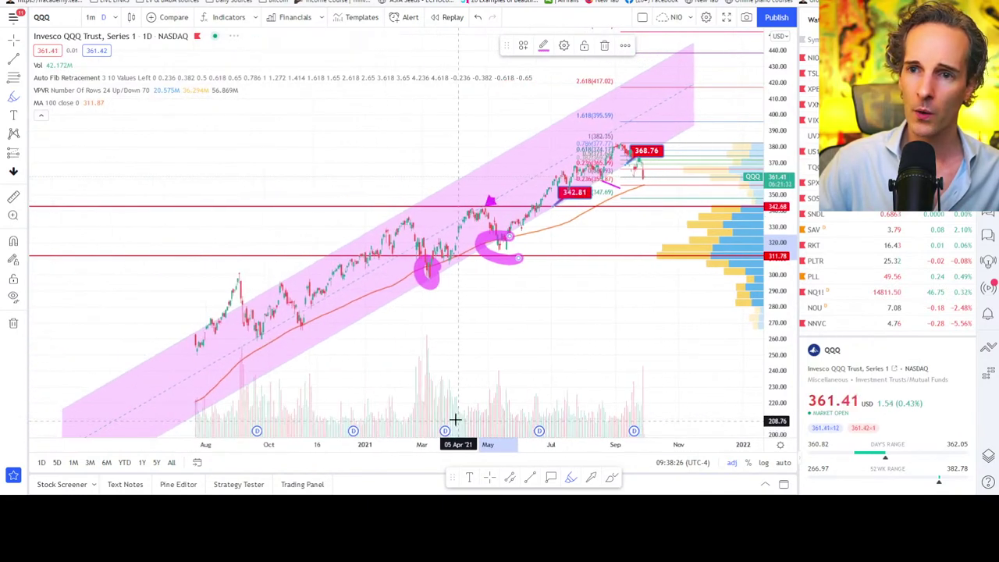
{"action": "mouse_move", "coordinate": [307, 325]}
{"action": "left_mouse_down"}
{"action": "mouse_move", "coordinate": [295, 318]}
{"action": "mouse_move", "coordinate": [308, 328]}
{"action": "left_mouse_up"}
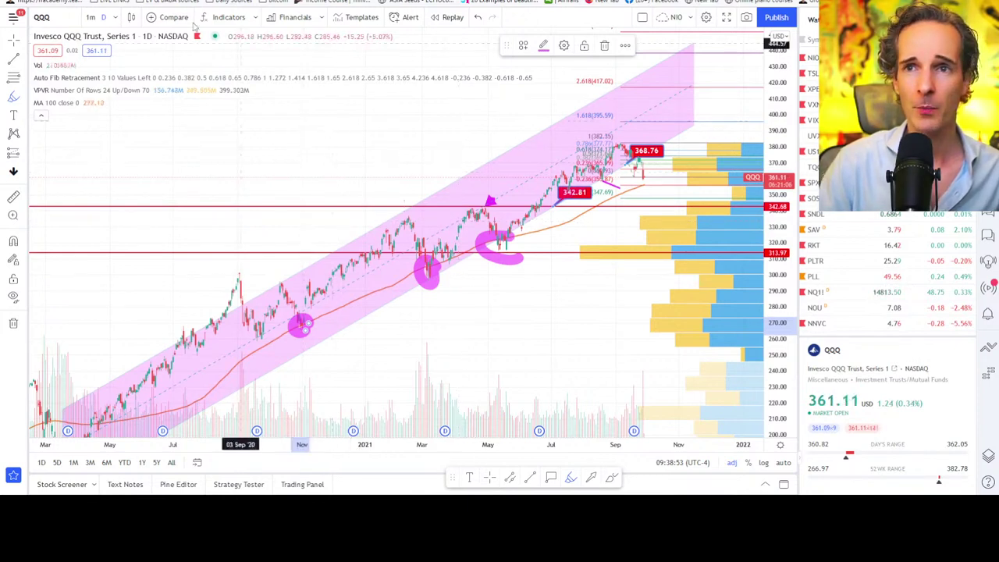
- Add the FRED M2 money stock (M2SL) to the QQQ chart as a comparison on a new price scale
{"action": "left_click", "coordinate": [169, 17]}
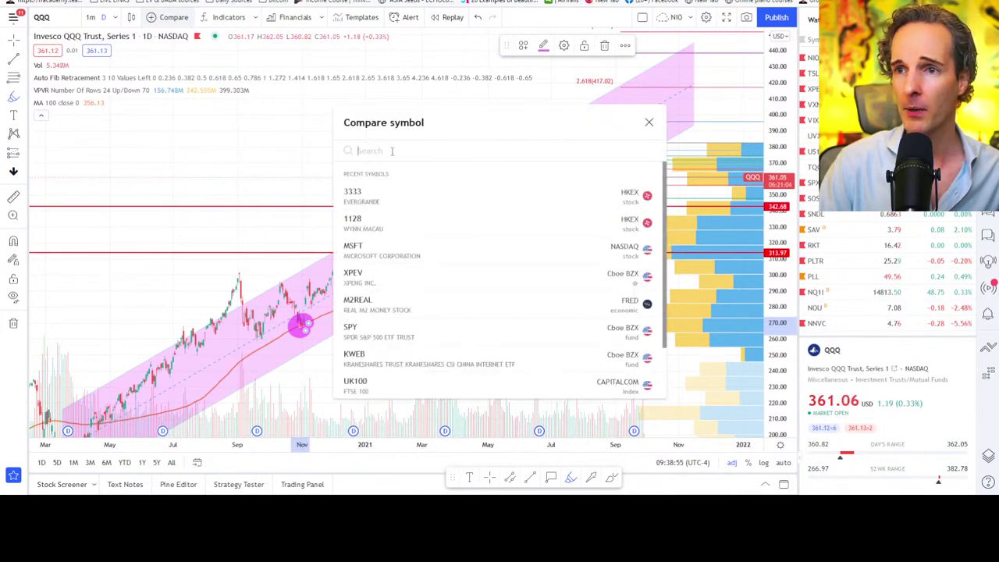
{"action": "type", "text": "M2"}
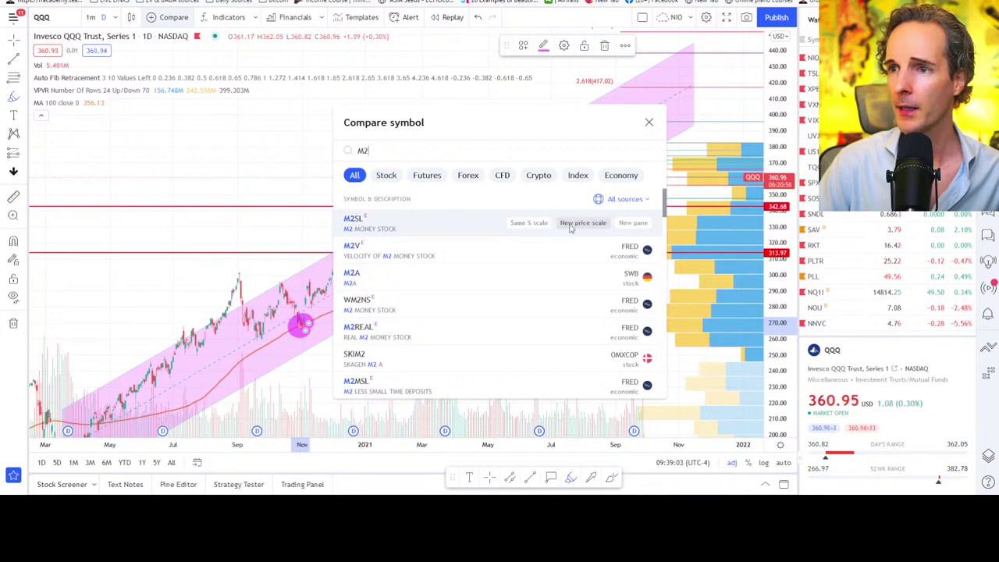
{"action": "left_click", "coordinate": [581, 223]}
{"action": "key", "text": "Escape"}
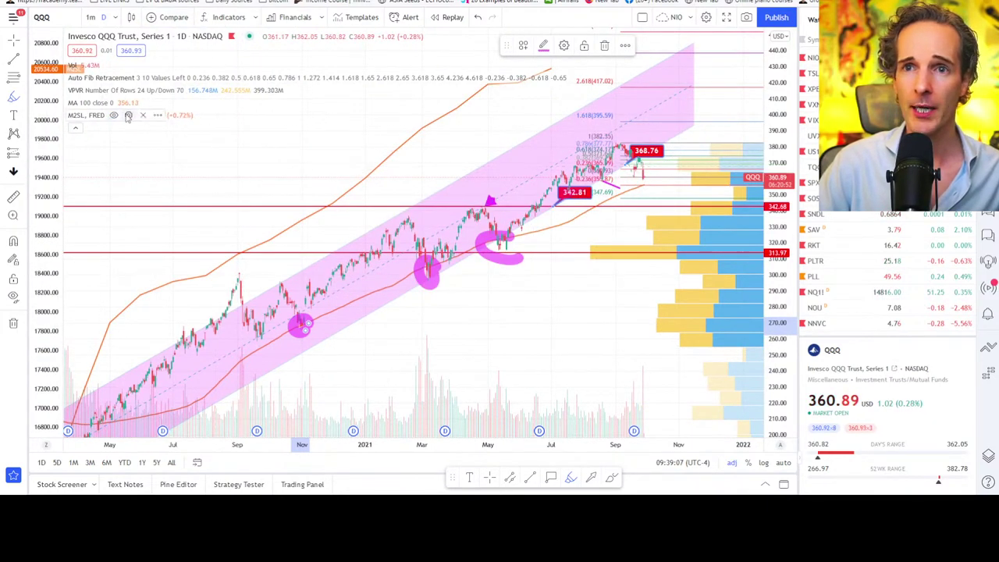
- Style the M2SL comparison line in red with the thickest line weight
{"action": "left_click", "coordinate": [128, 114]}
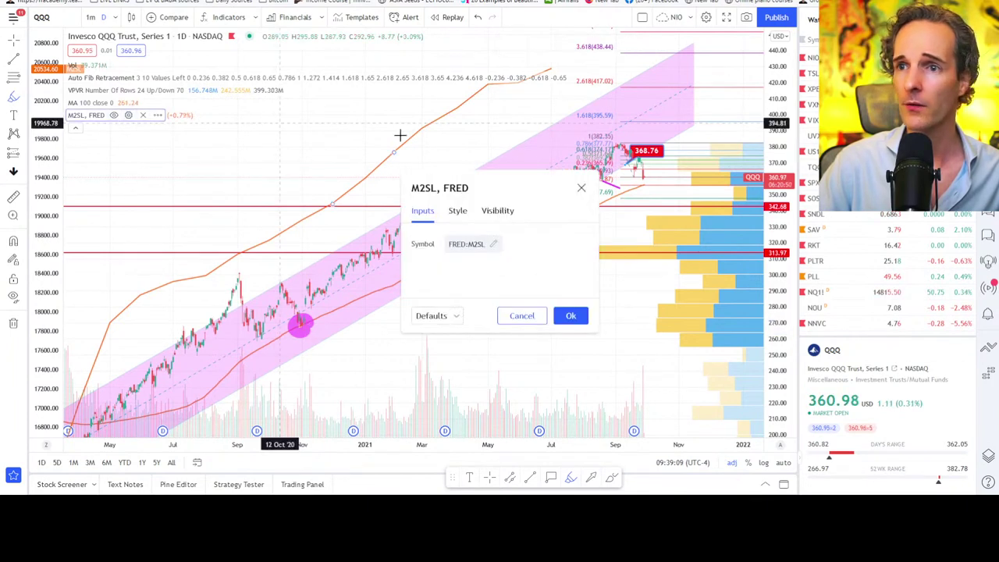
{"action": "left_click", "coordinate": [458, 211]}
{"action": "left_click", "coordinate": [488, 322]}
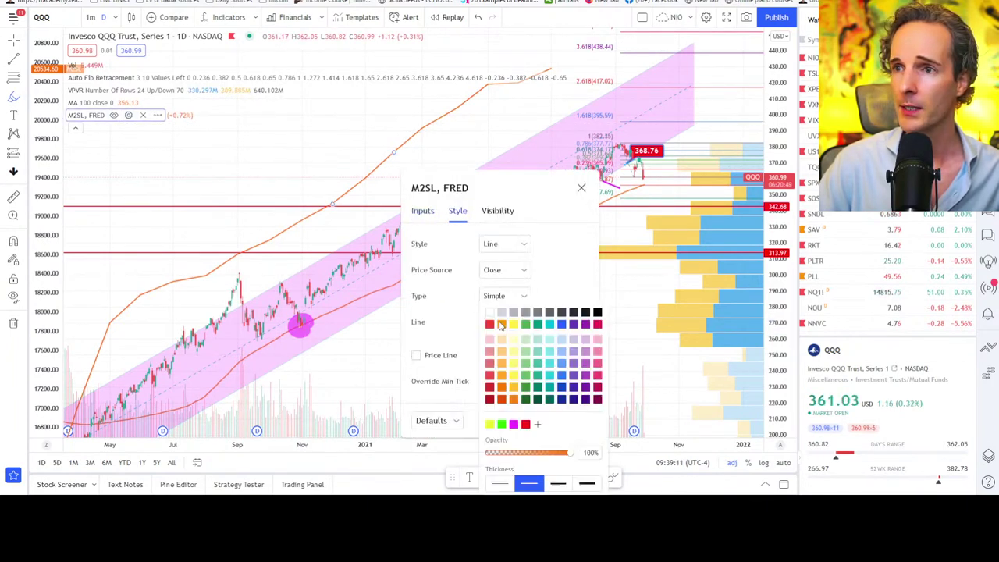
{"action": "left_click", "coordinate": [525, 424]}
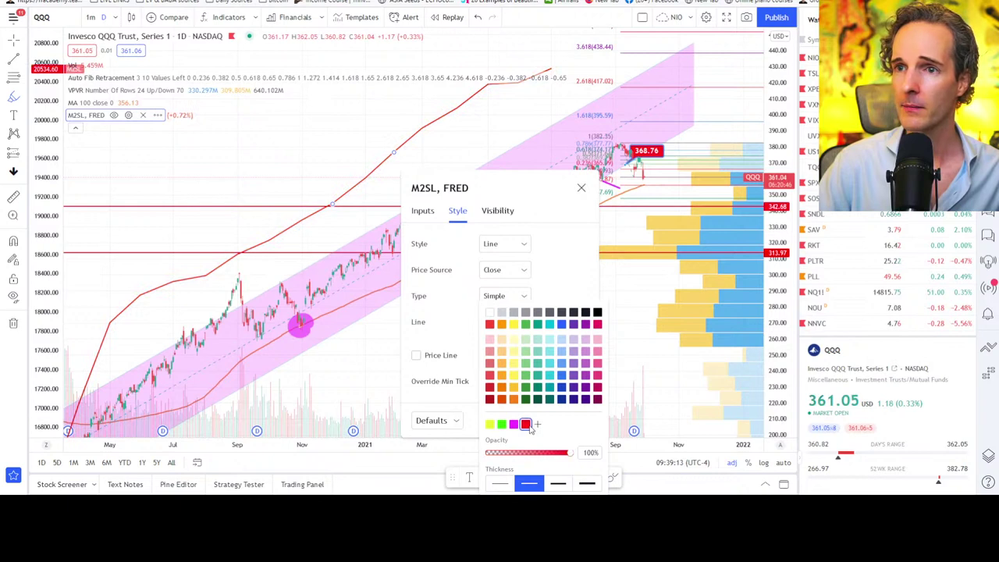
{"action": "left_click", "coordinate": [557, 484]}
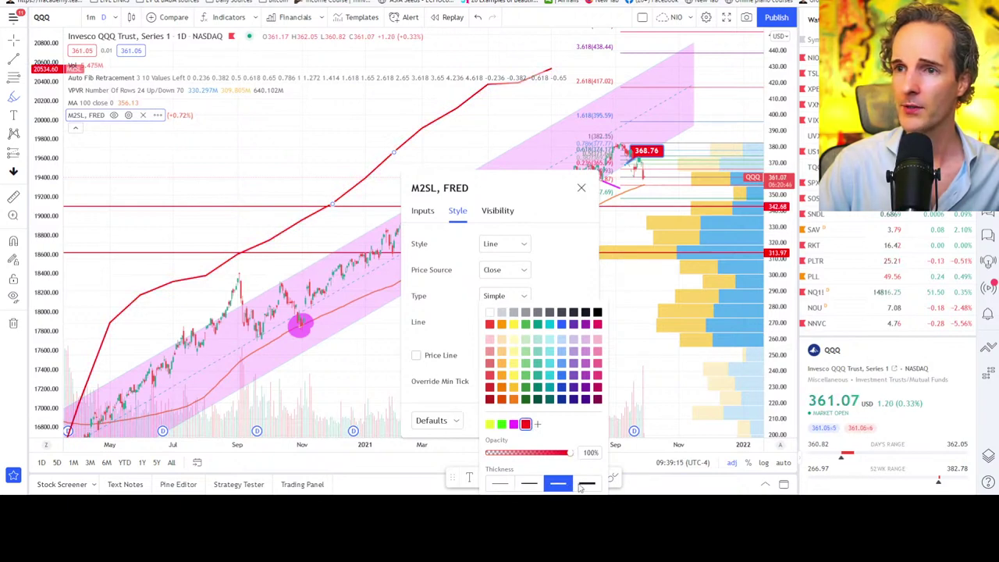
{"action": "left_click", "coordinate": [587, 484]}
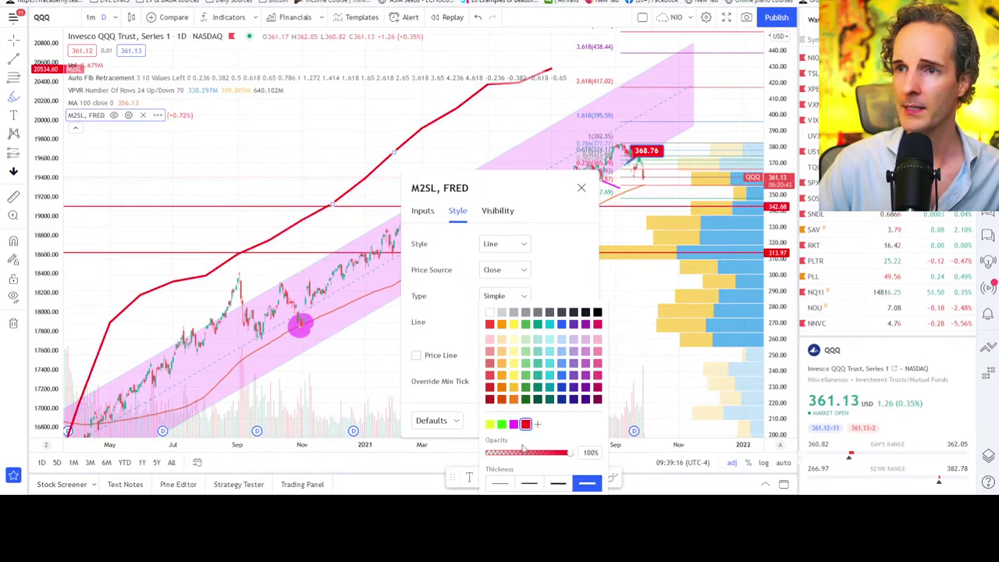
{"action": "left_click", "coordinate": [470, 401]}
{"action": "left_click", "coordinate": [571, 420]}
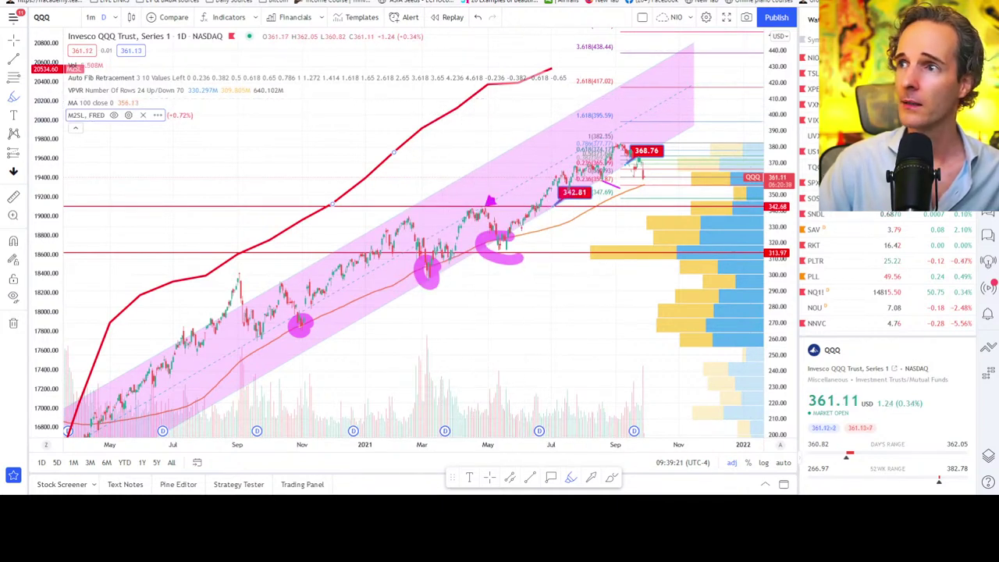
- Examine the M2 money stock's growth against QQQ back to 2019, focusing on the turn in early 2020
{"action": "left_click", "coordinate": [644, 92]}
{"action": "left_click", "coordinate": [426, 127]}
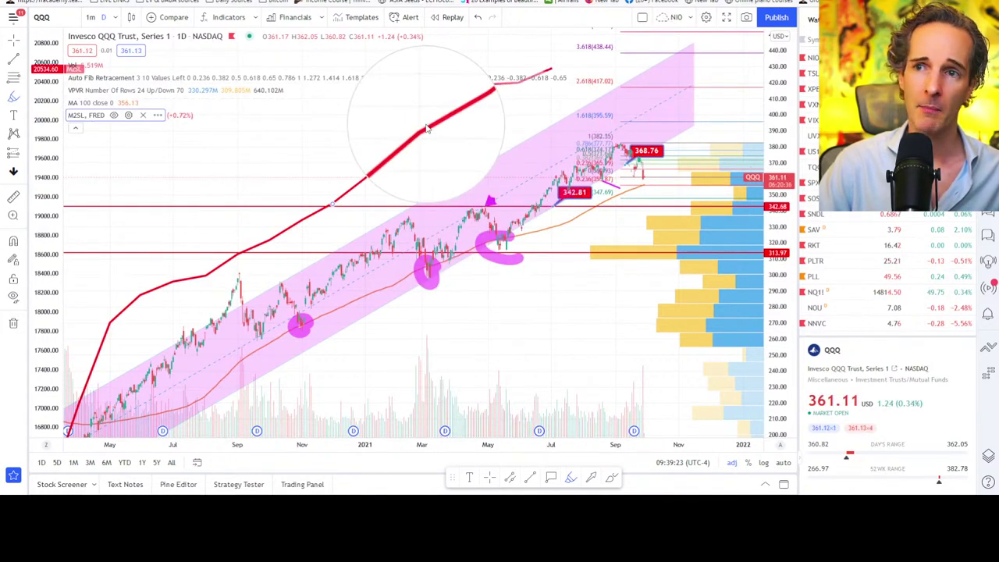
{"action": "left_click", "coordinate": [183, 277]}
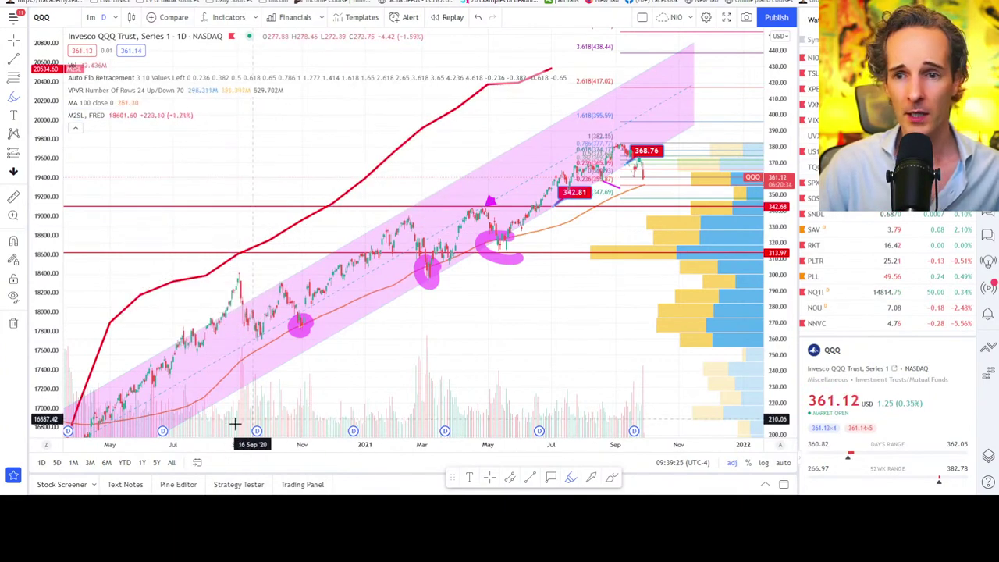
{"action": "scroll", "coordinate": [346, 425], "scroll_direction": "down", "scroll_amount": 5}
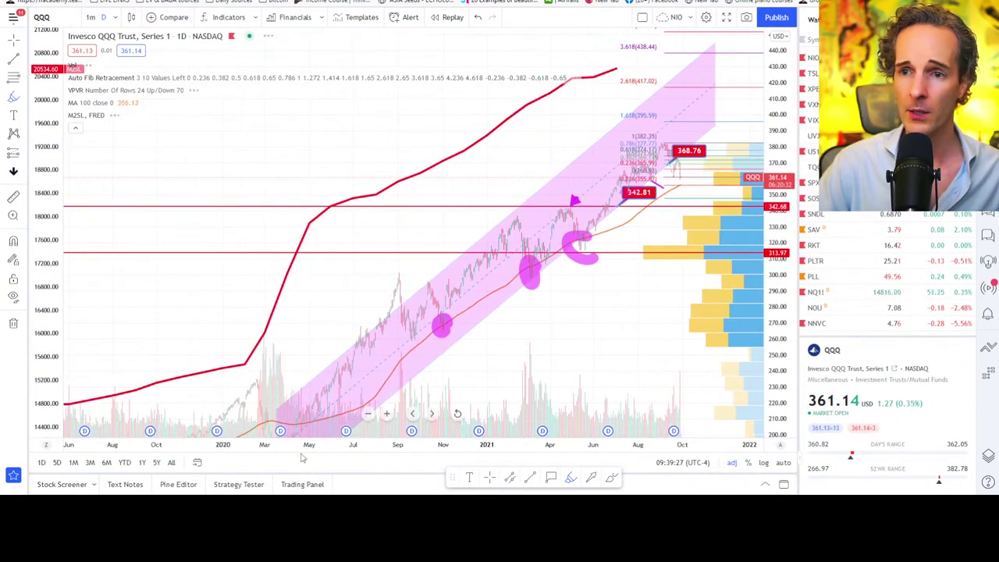
{"action": "scroll", "coordinate": [303, 458], "scroll_direction": "down", "scroll_amount": 3}
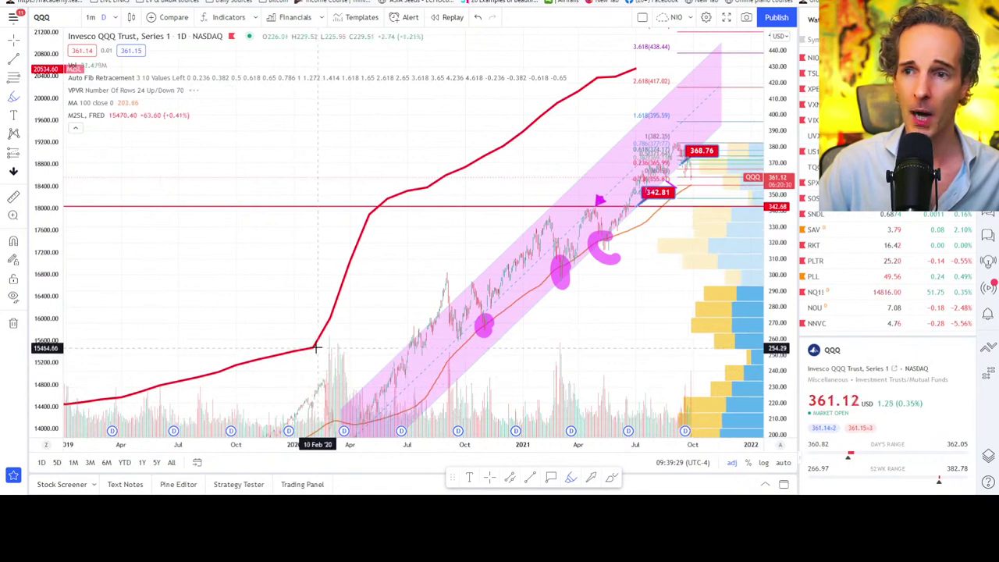
{"action": "left_click", "coordinate": [316, 348]}
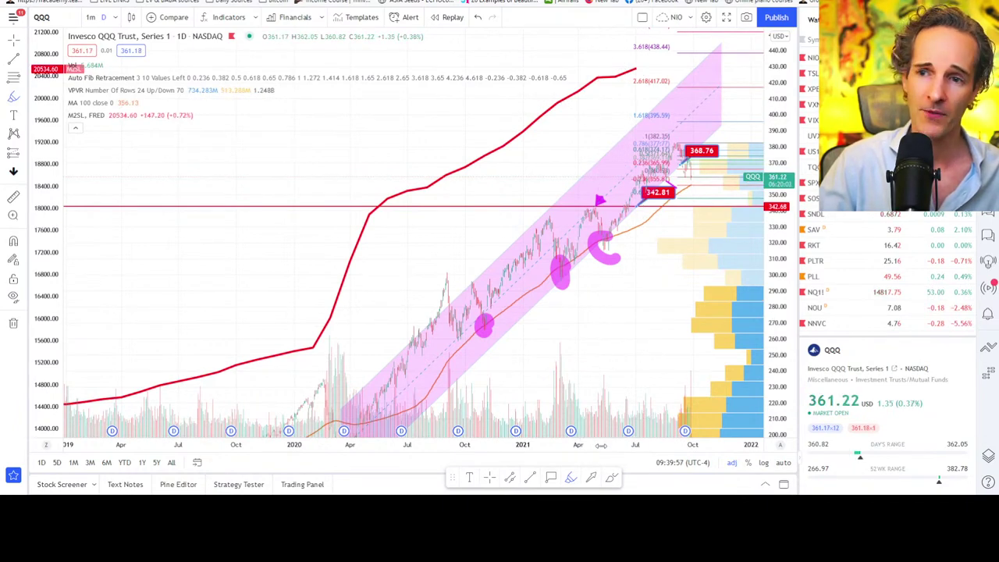
{"action": "left_click_drag", "start_coordinate": [600, 445], "coordinate": [530, 450]}
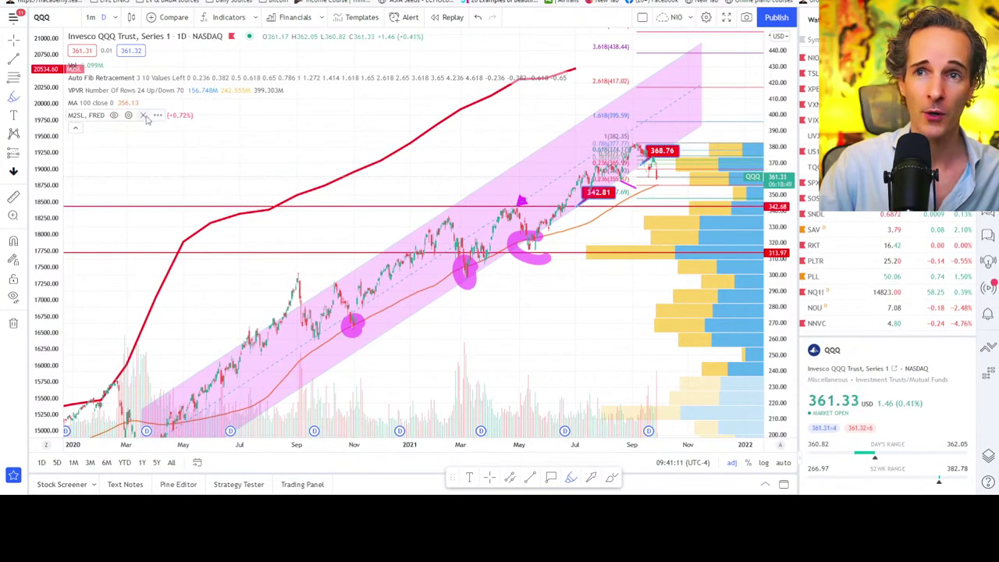
- Remove the M2SL comparison from the QQQ chart
{"action": "left_click", "coordinate": [143, 115]}
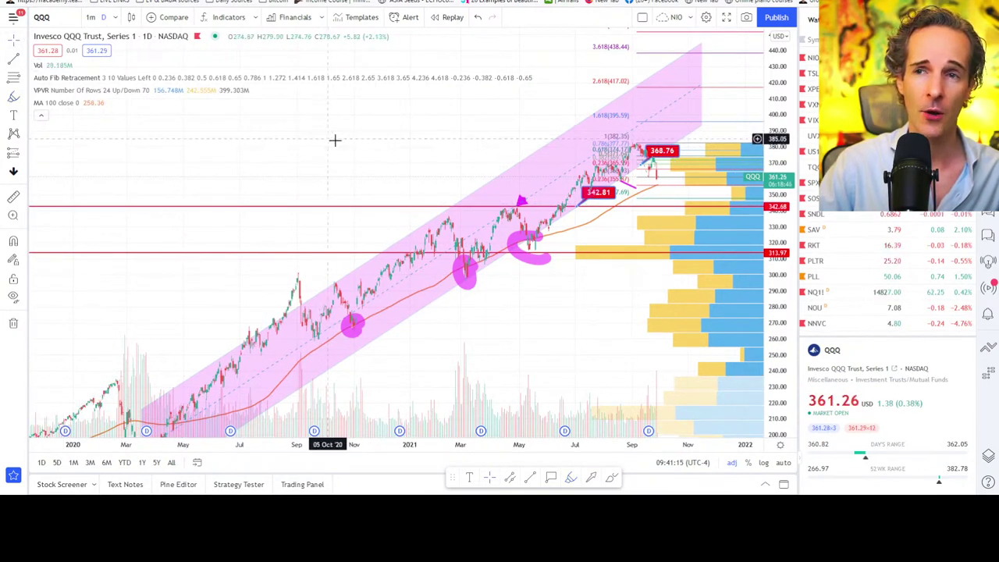
{"action": "left_click_drag", "start_coordinate": [335, 140], "coordinate": [258, 127]}
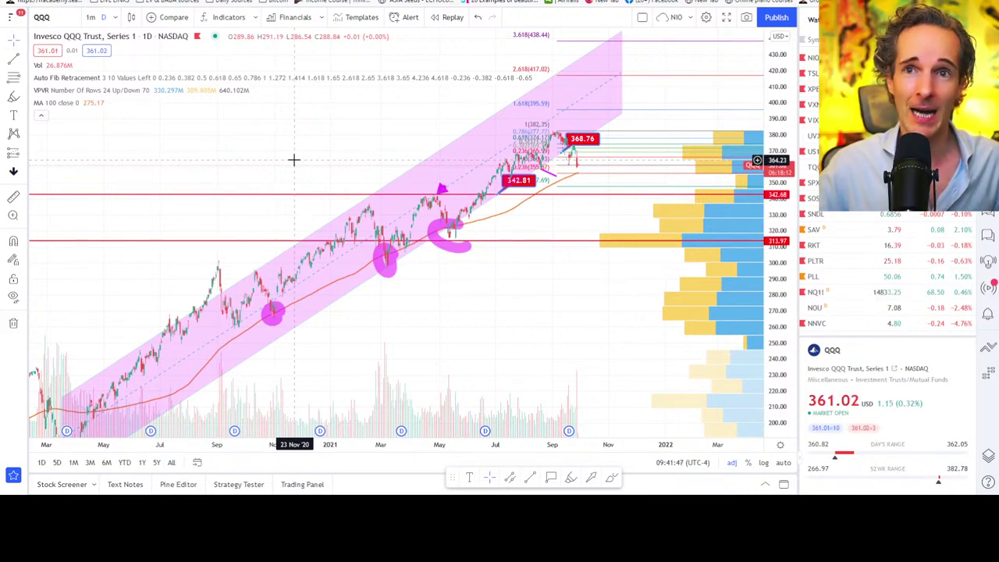
- Search for NIKKEI, open the TVC Nikkei 225 index chart (NI225) and review its price back to 2011
{"action": "type", "text": "NIKK"}
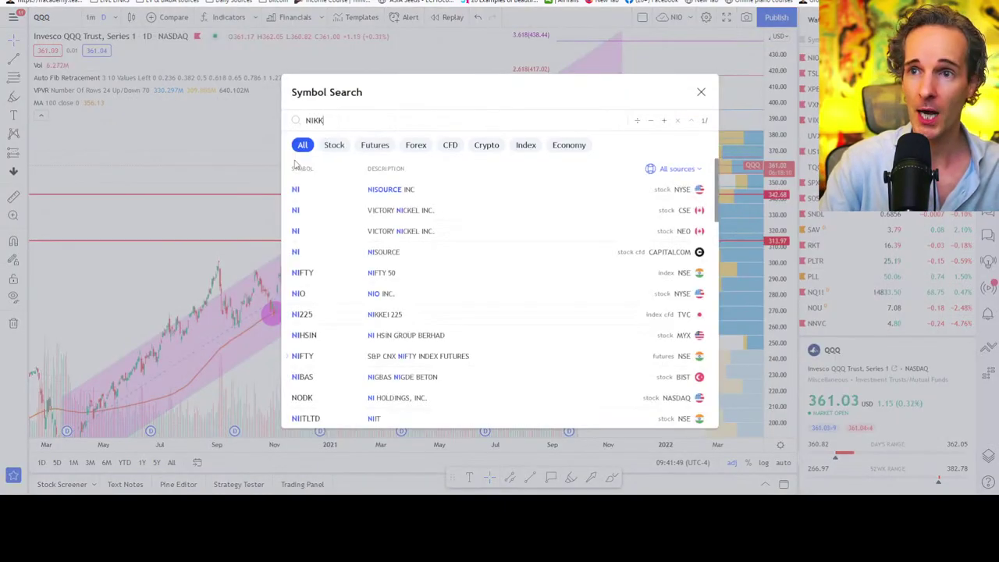
{"action": "type", "text": "EI"}
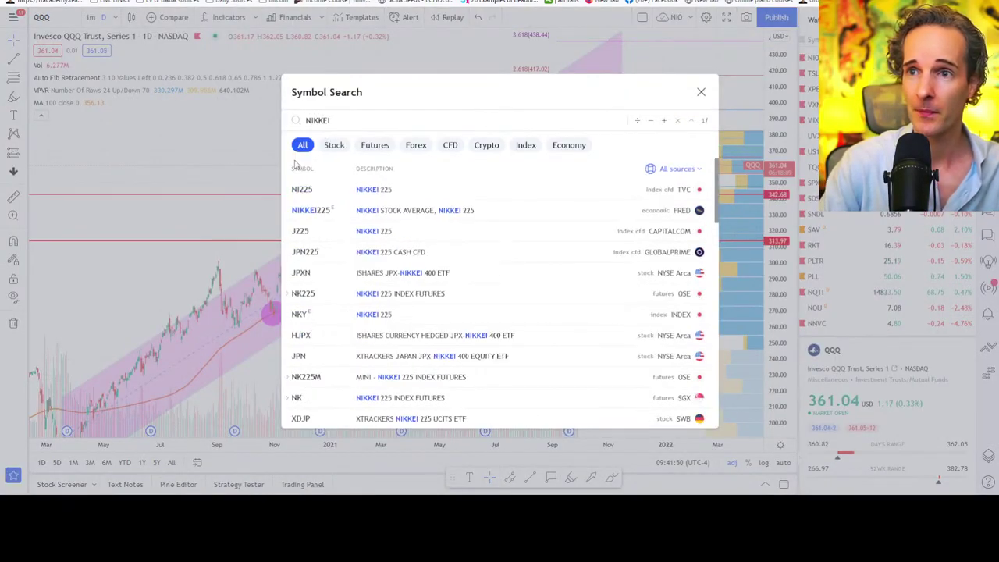
{"action": "left_click", "coordinate": [367, 189]}
{"action": "scroll", "coordinate": [564, 408], "scroll_direction": "down", "scroll_amount": 5}
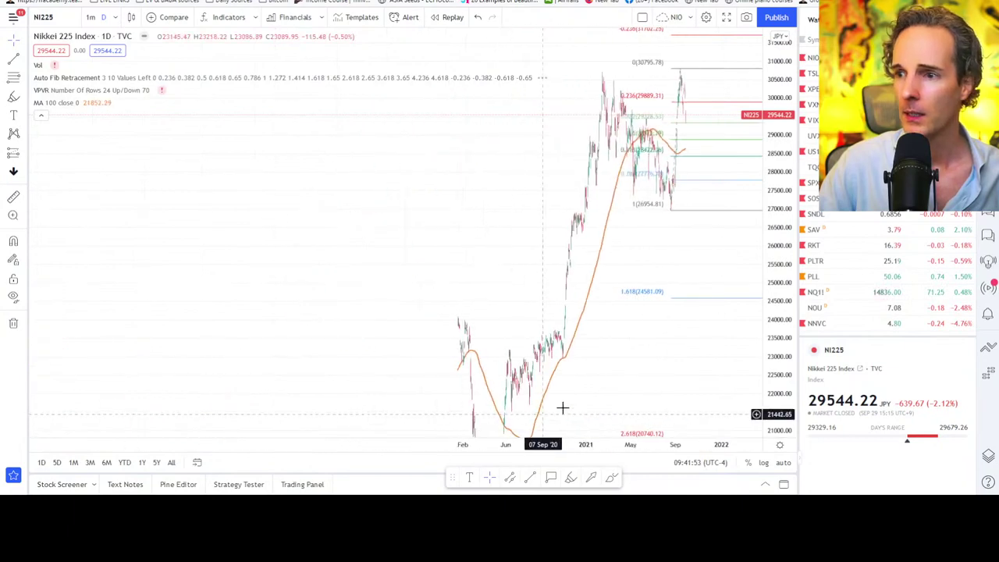
{"action": "scroll", "coordinate": [520, 430], "scroll_direction": "down", "scroll_amount": 5}
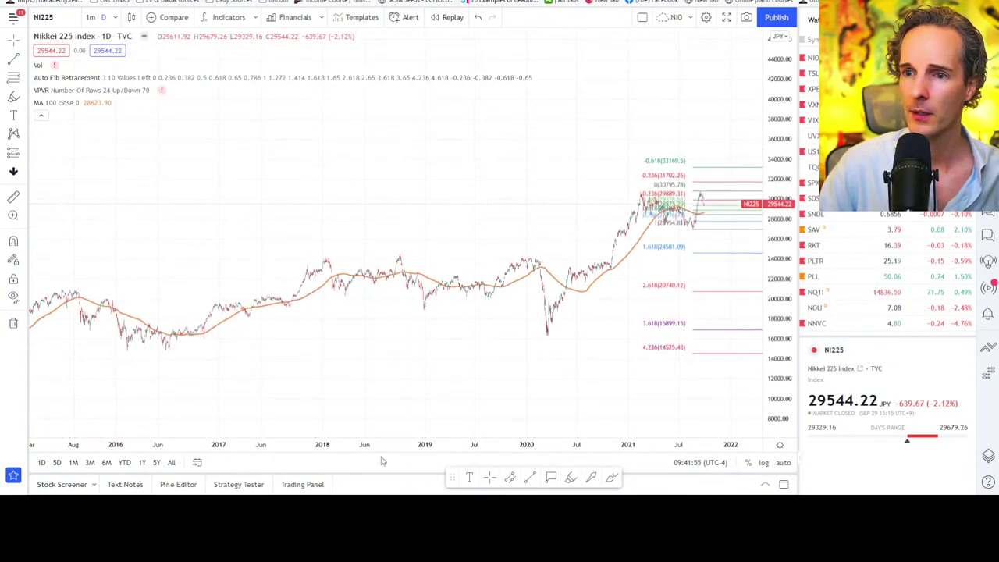
{"action": "scroll", "coordinate": [520, 430], "scroll_direction": "down", "scroll_amount": 8}
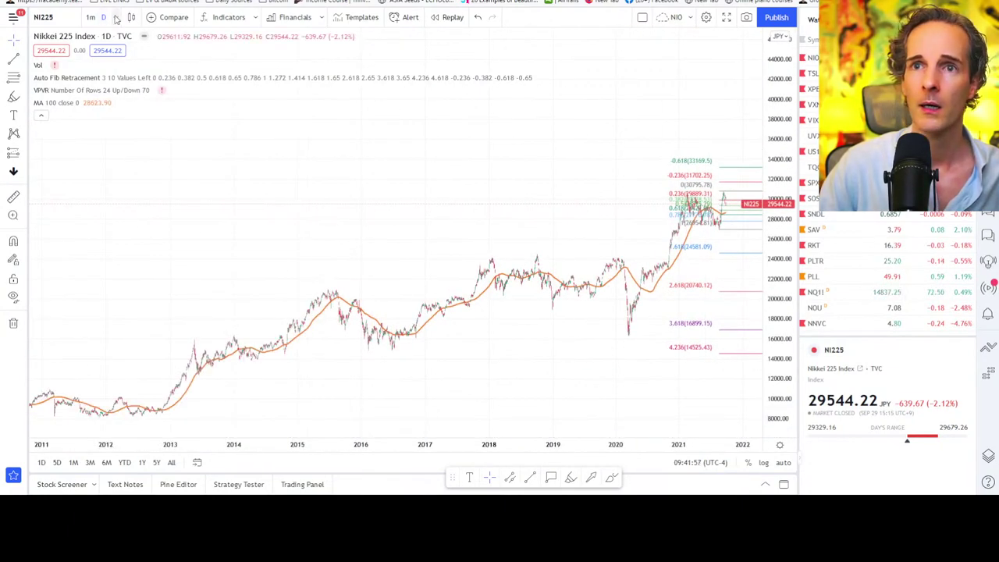
- Change the Nikkei 225 chart to the 1 month interval and show its full price history back to 1985
{"action": "left_click", "coordinate": [105, 17]}
{"action": "left_click", "coordinate": [130, 376]}
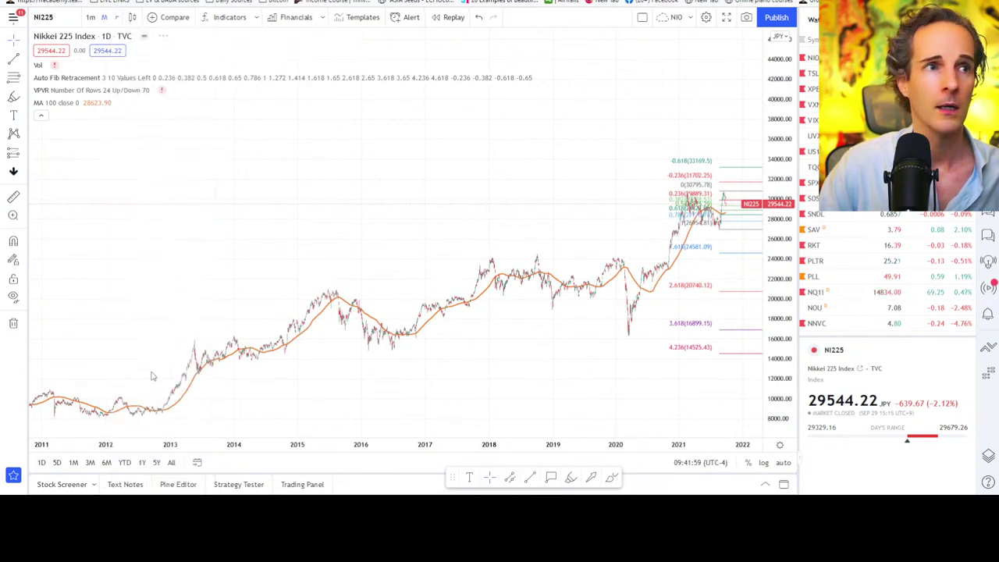
{"action": "left_click_drag", "start_coordinate": [489, 315], "coordinate": [314, 315]}
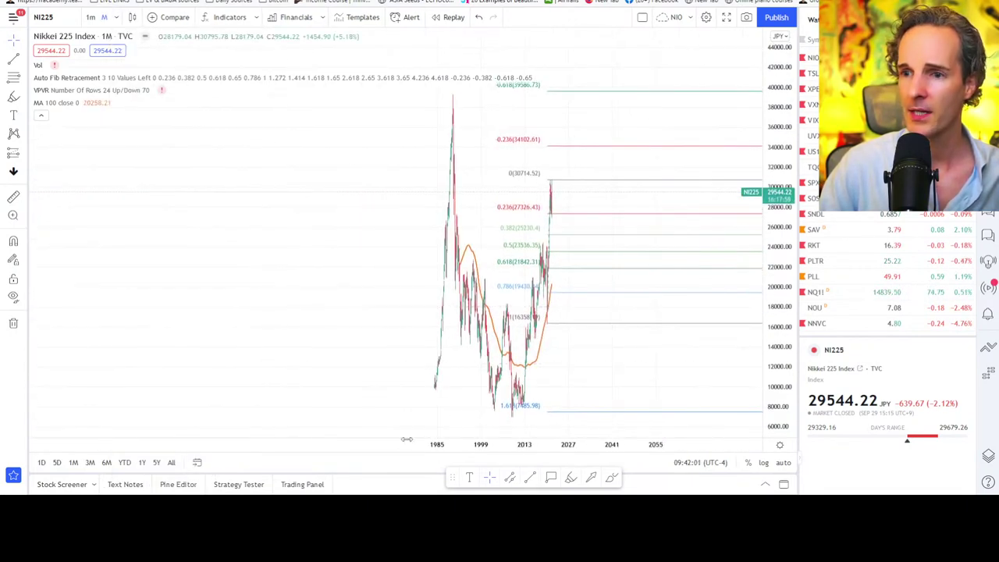
{"action": "left_click_drag", "start_coordinate": [472, 447], "coordinate": [248, 442]}
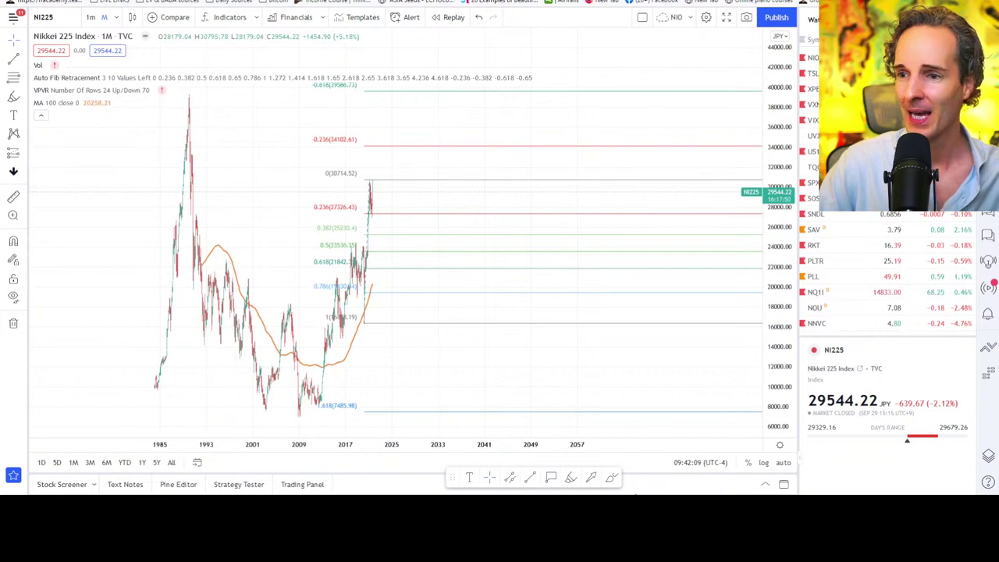
- Draw a green arrow pointing up to the Nikkei's all-time peak, ending at about 39,128
{"action": "left_click_drag", "start_coordinate": [117, 141], "coordinate": [130, 182]}
{"action": "left_click", "coordinate": [590, 476]}
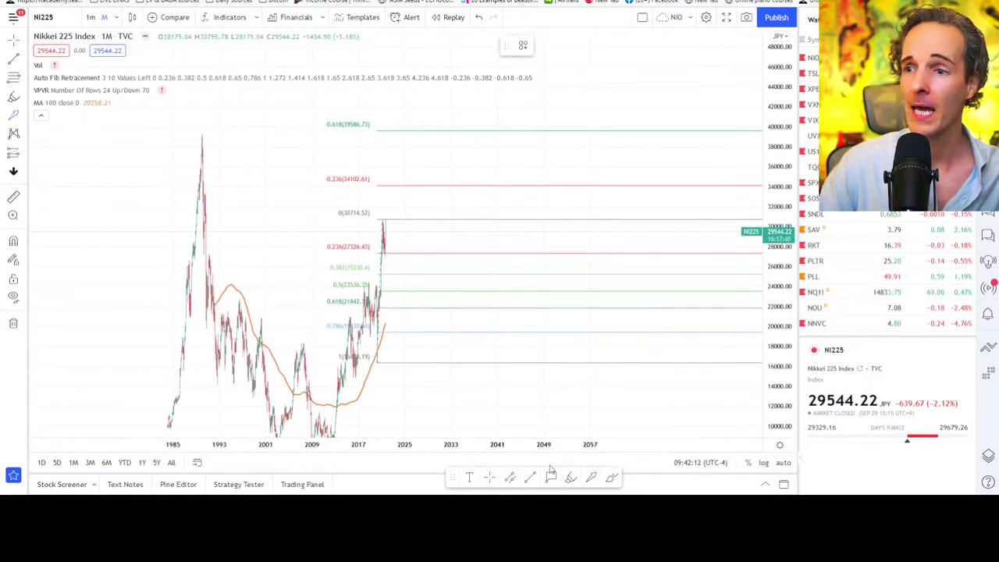
{"action": "left_click_drag", "start_coordinate": [92, 222], "coordinate": [195, 136]}
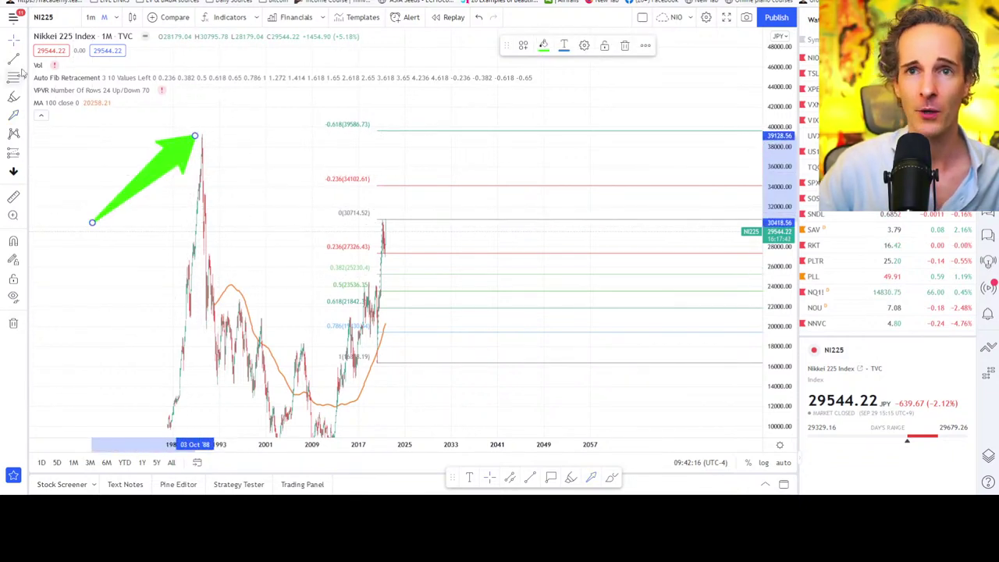
{"action": "left_click_drag", "start_coordinate": [145, 230], "coordinate": [123, 149]}
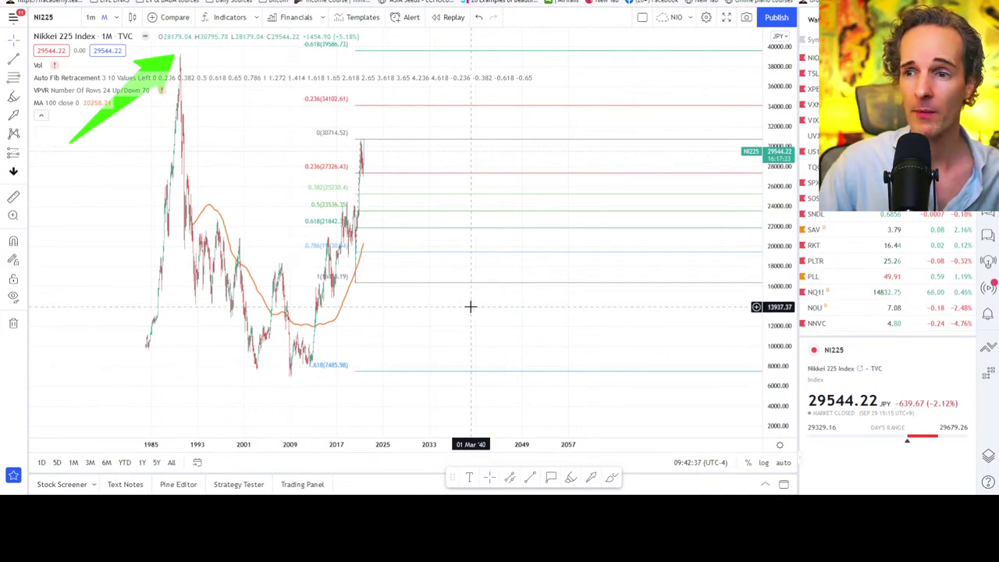
- Return the Nikkei 225 chart to the 1 day interval and stretch its price scale to view the action since 2019
{"action": "left_click", "coordinate": [122, 17]}
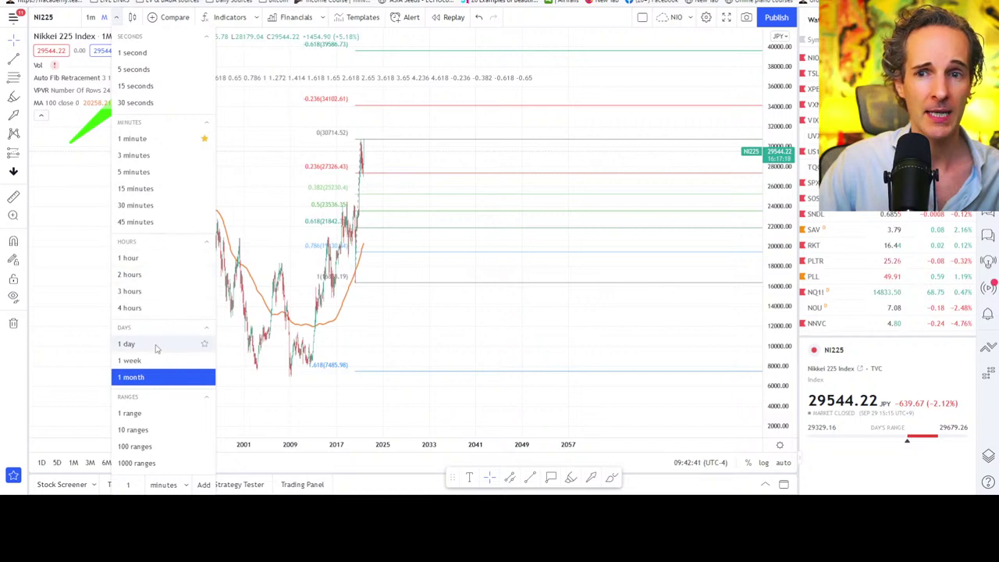
{"action": "left_click", "coordinate": [162, 345]}
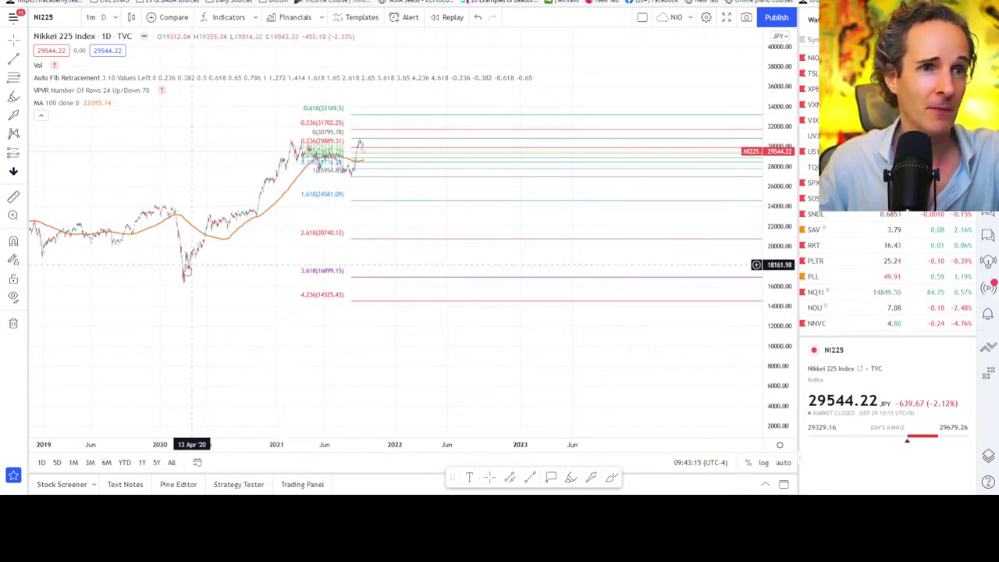
{"action": "left_click_drag", "start_coordinate": [775, 252], "coordinate": [775, 226]}
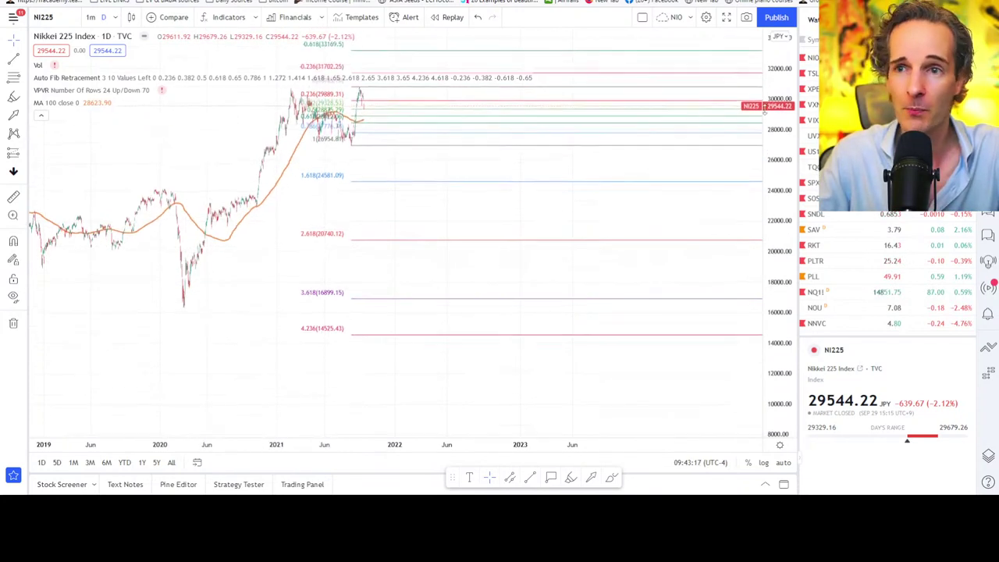
{"action": "left_click_drag", "start_coordinate": [245, 268], "coordinate": [259, 341]}
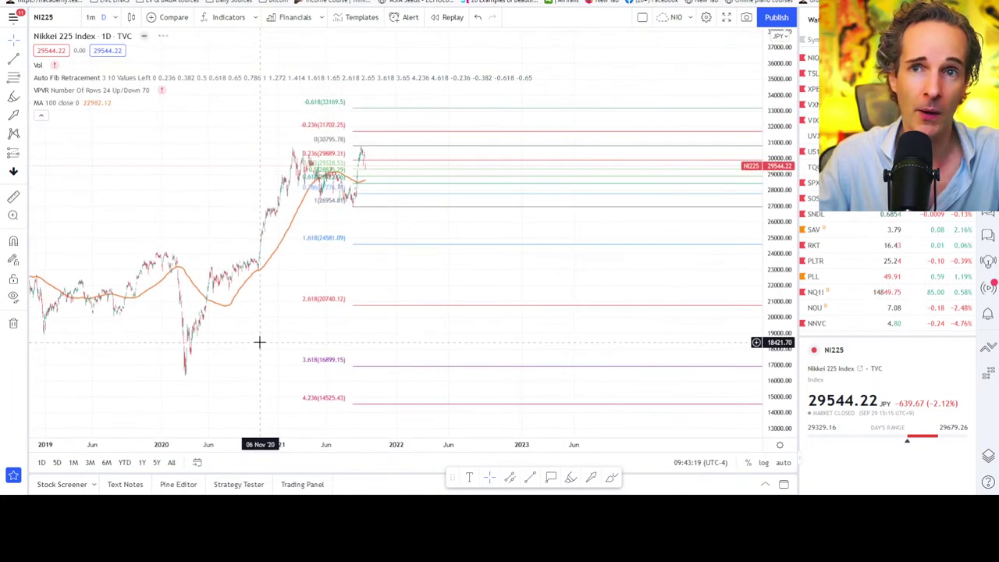